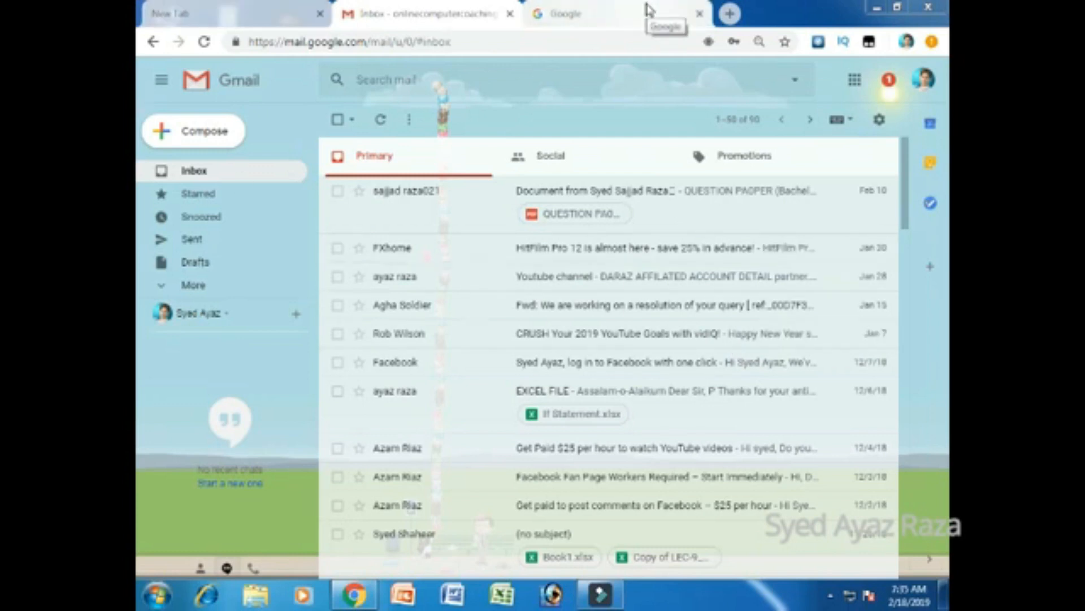
- Search Google for "google forms" and open the Google Forms home page through the Free Online Surveys for Personal Use result
click(584, 17)
click(492, 298)
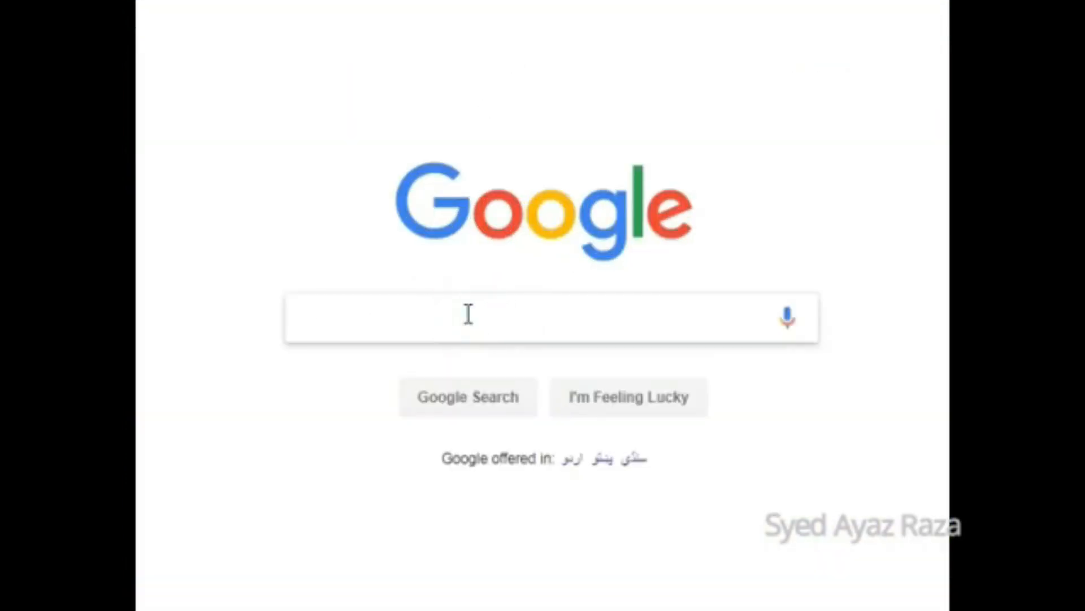
text(goog)
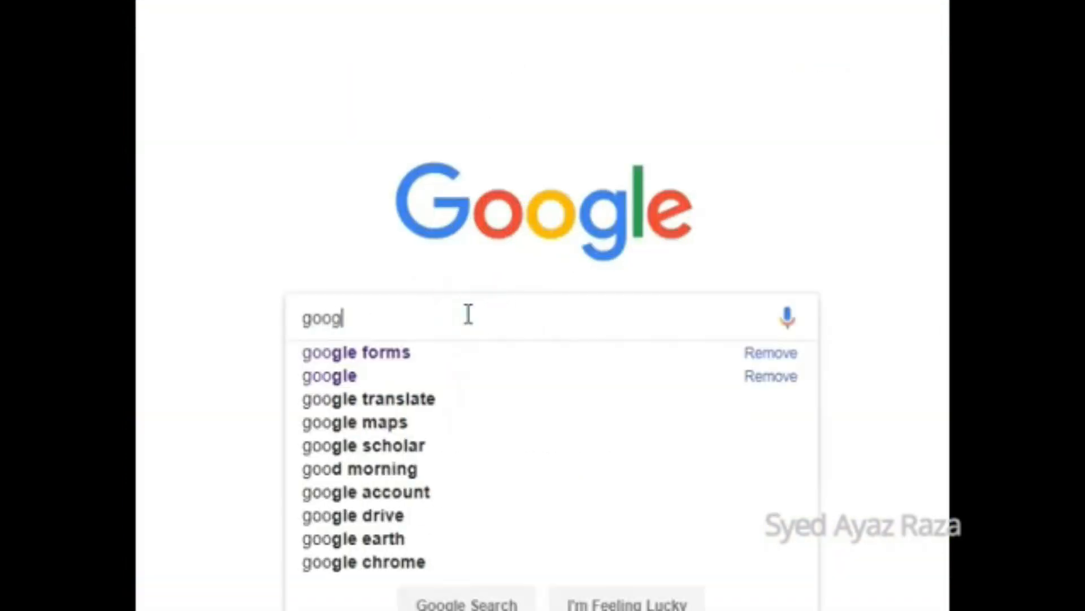
key(Down)
key(Return)
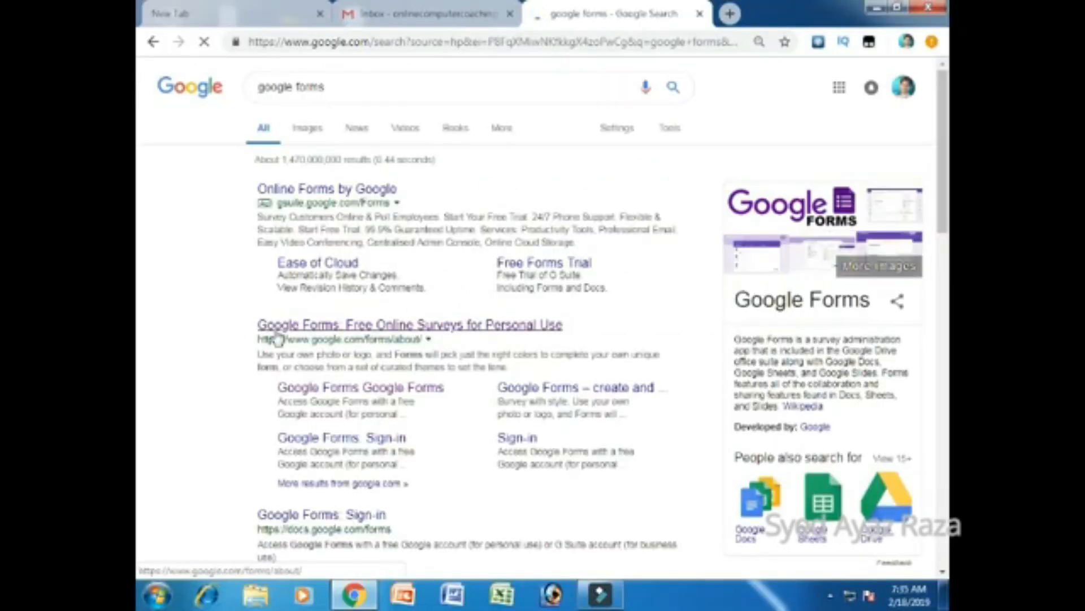
click(386, 335)
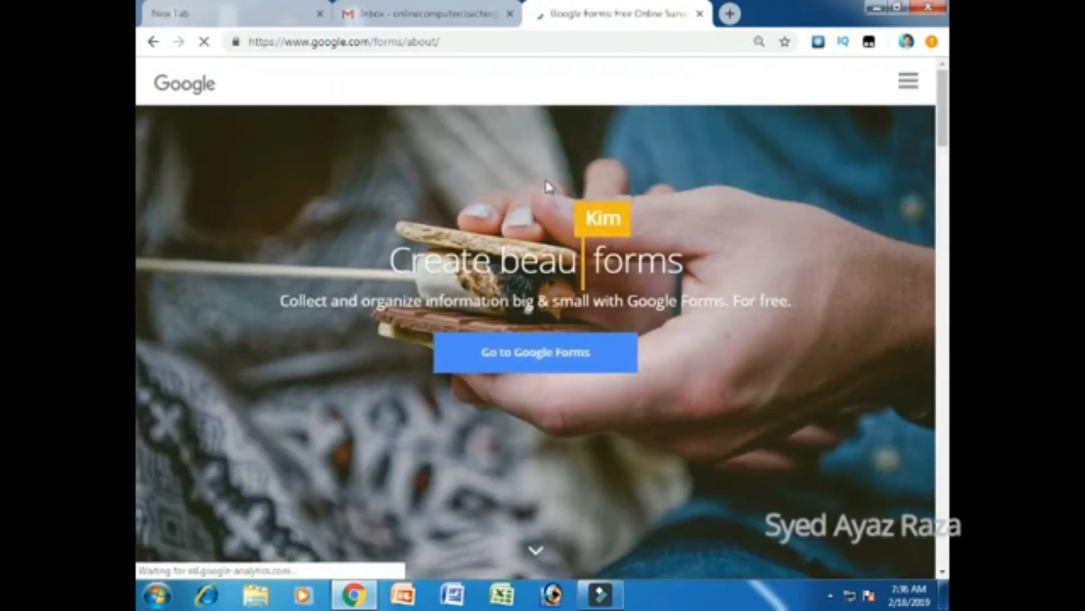
click(548, 362)
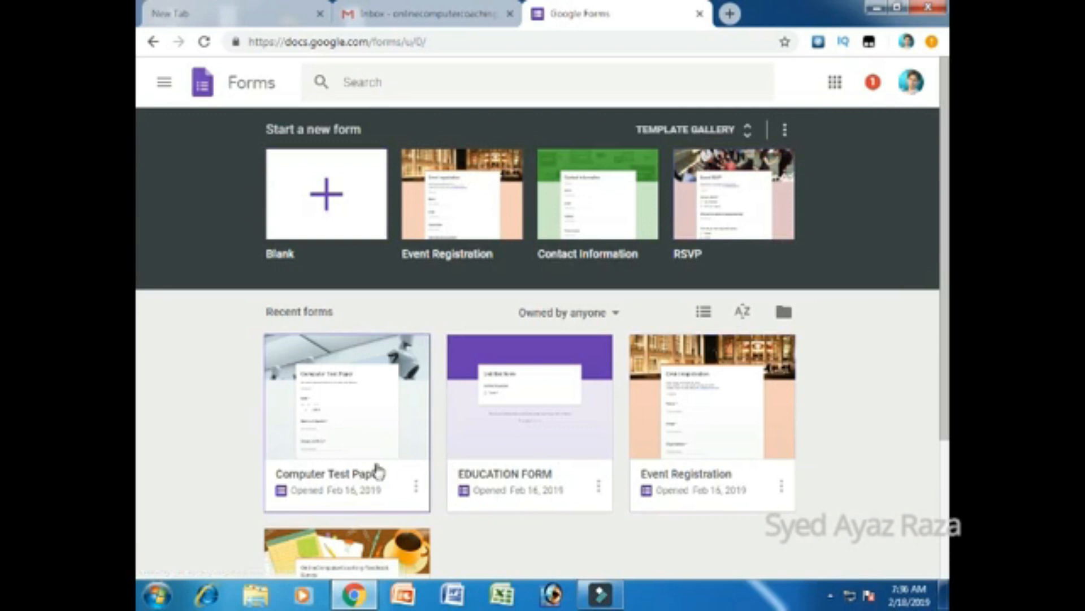
- Dismiss the antivirus notification and open the recent form Computer Test Paper
scroll(701, 446, down, 2)
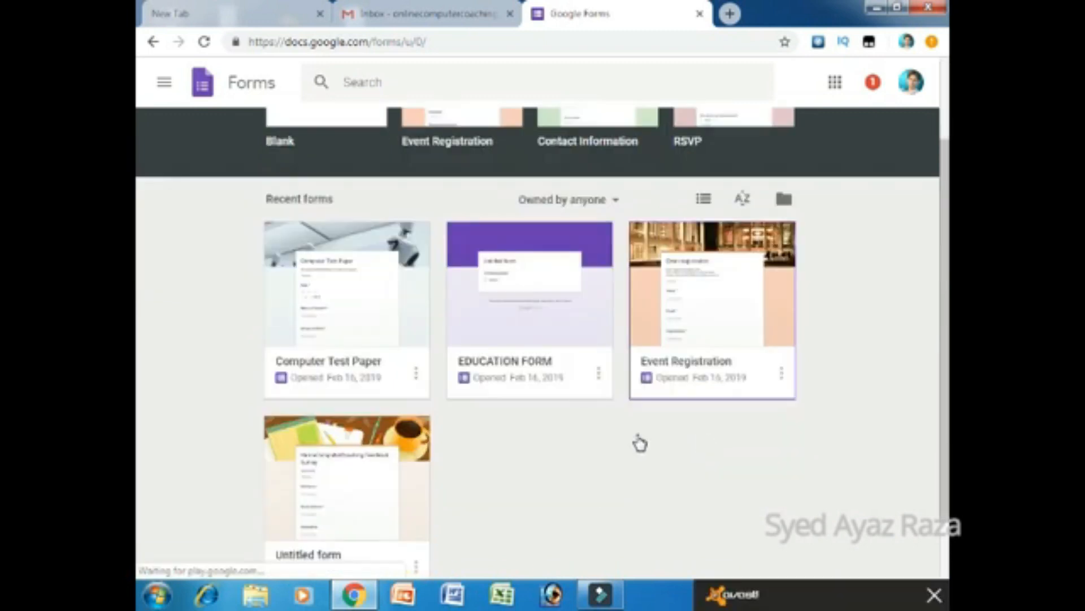
scroll(628, 438, down, 2)
scroll(586, 443, up, 2)
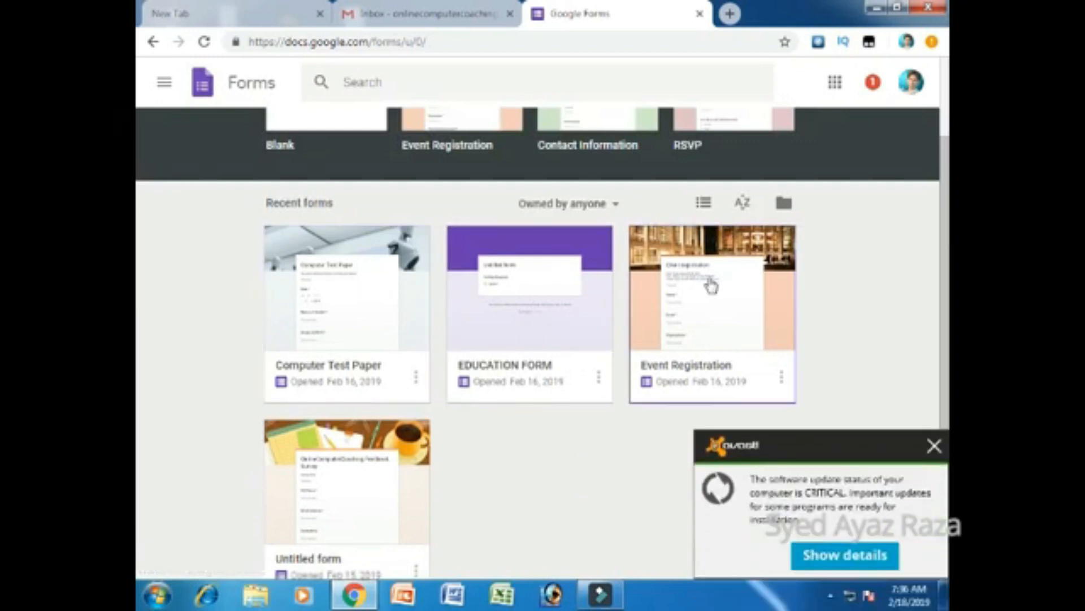
click(936, 448)
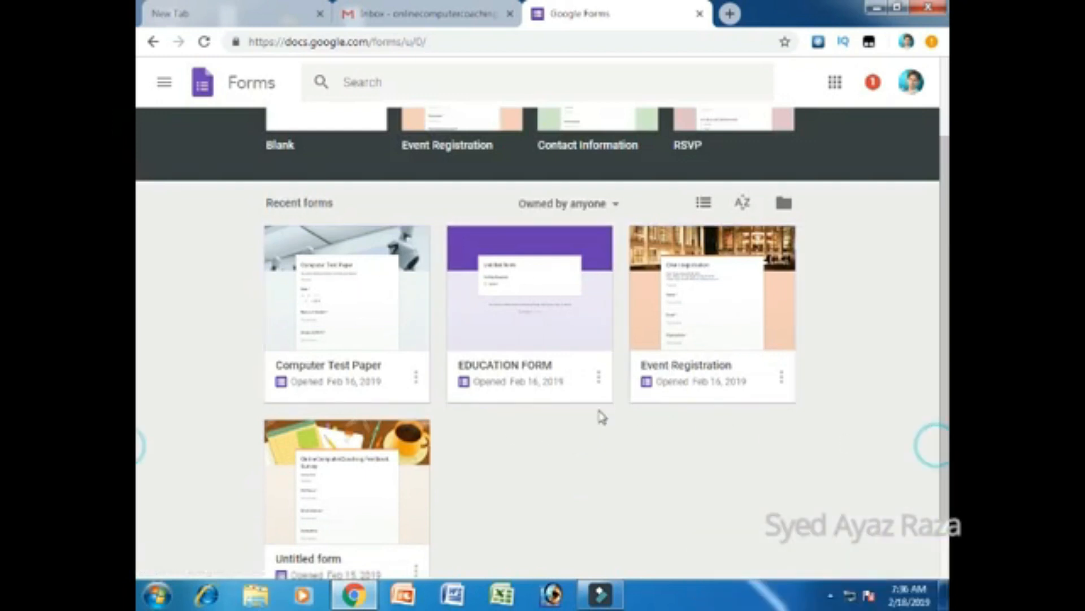
click(386, 316)
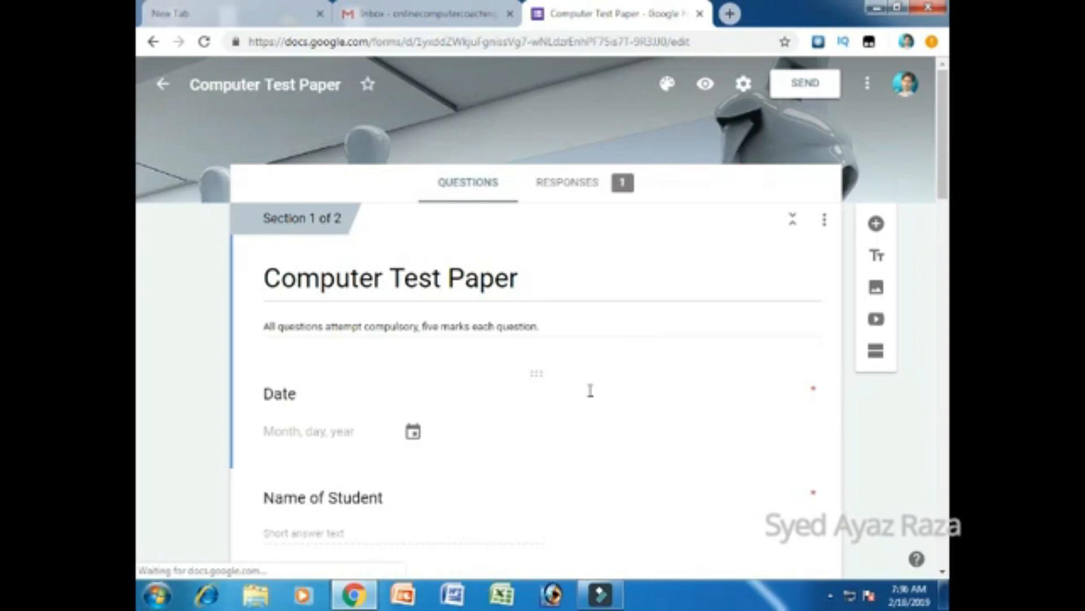
- Review the Computer Test Paper questions and add a new section before the Microsoft Excel Theory Test section
scroll(543, 416, down, 3)
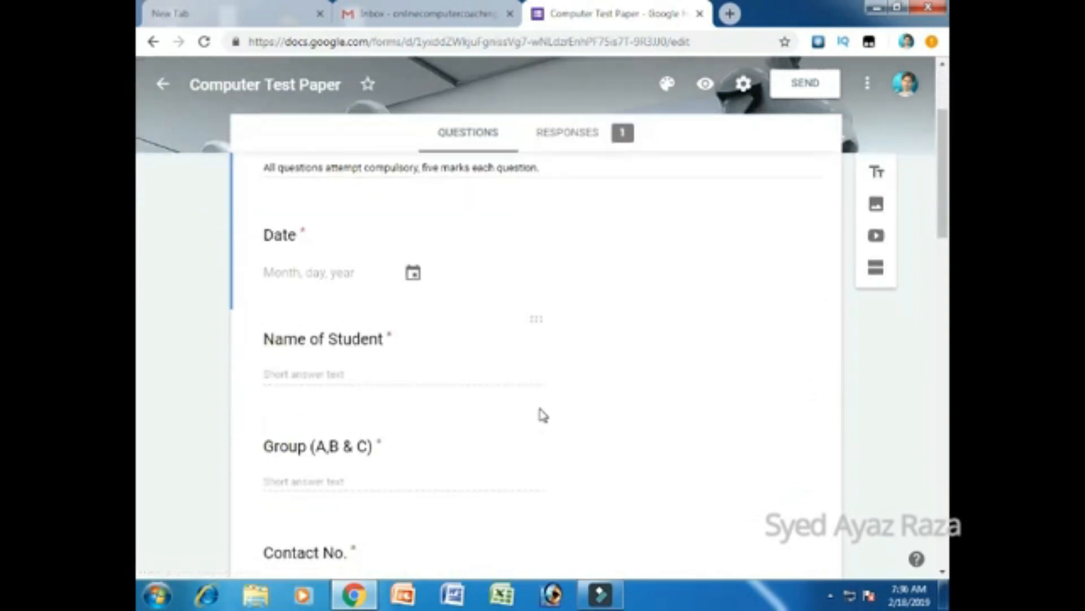
scroll(587, 226, down, 3)
scroll(591, 233, down, 5)
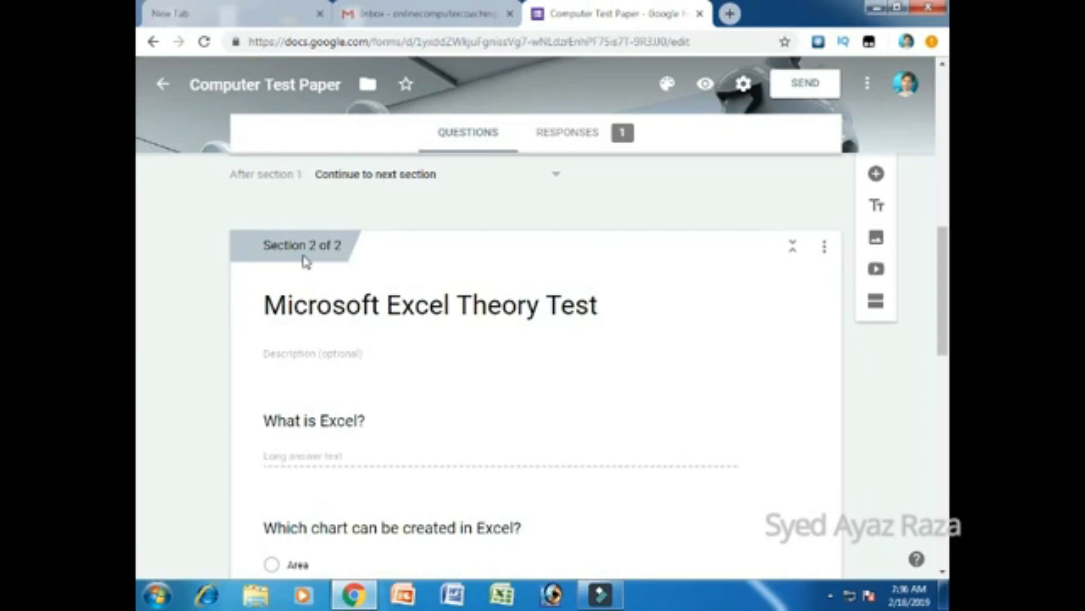
scroll(530, 269, down, 2)
scroll(530, 270, down, 12)
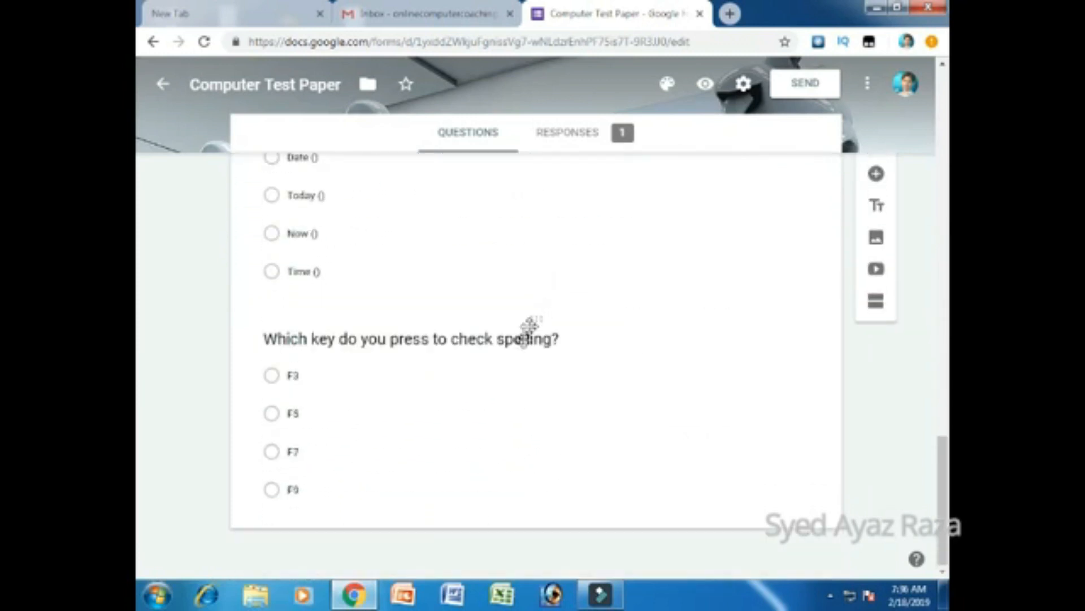
click(877, 310)
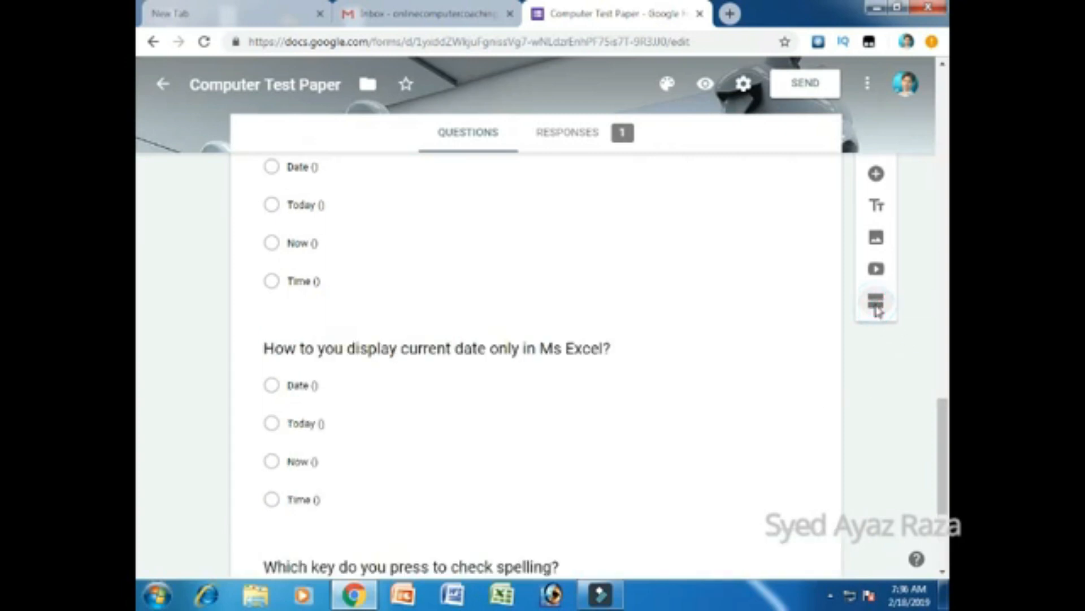
scroll(569, 438, up, 10)
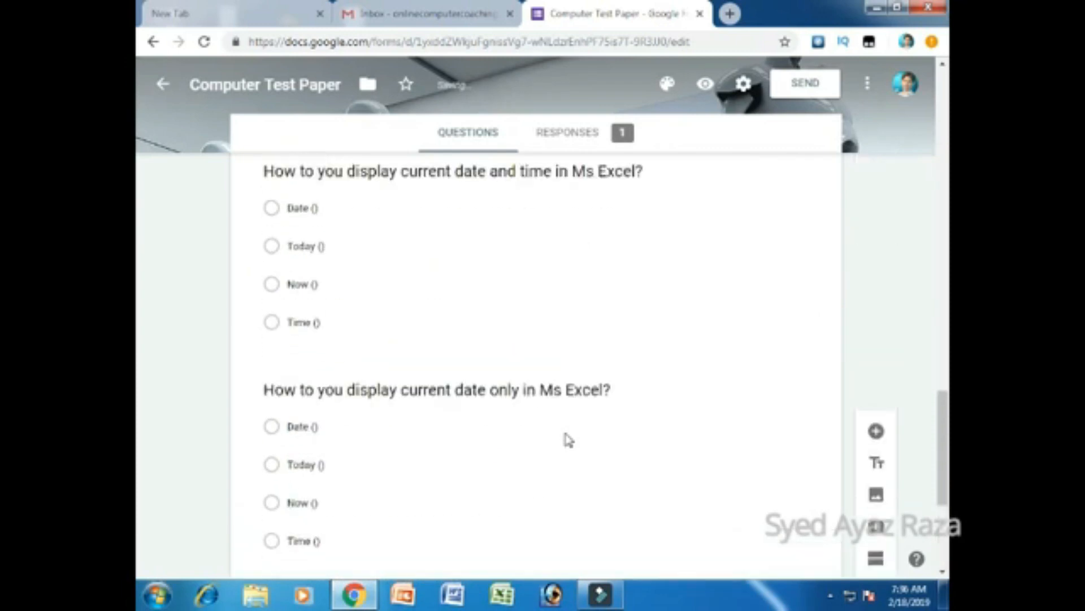
scroll(567, 433, up, 4)
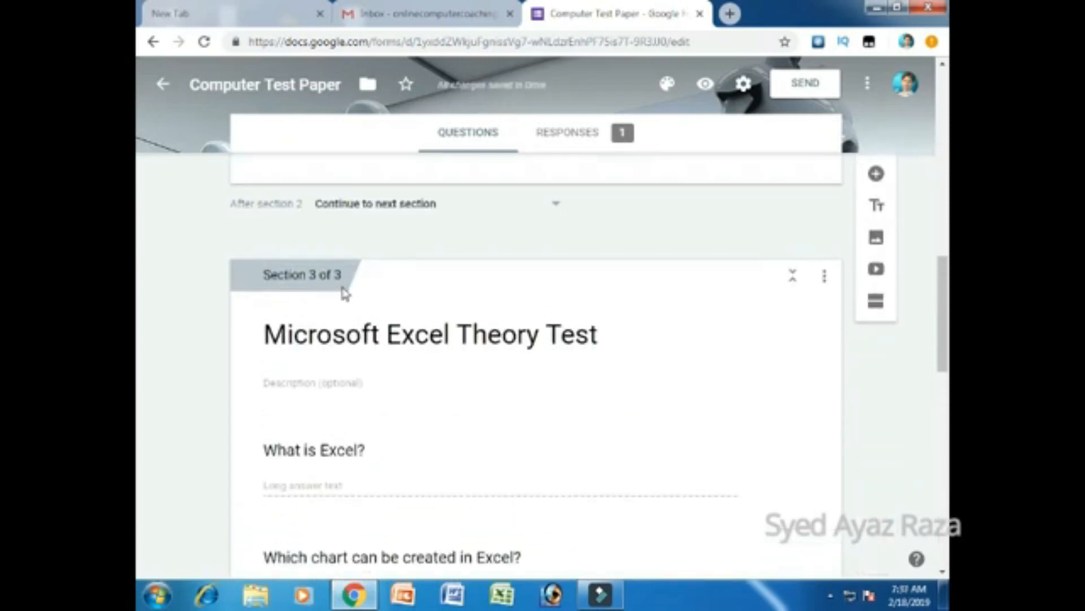
- Delete the questions on the spelling key, current date, current date and time, and charts from the Microsoft Excel Theory Test section
click(454, 339)
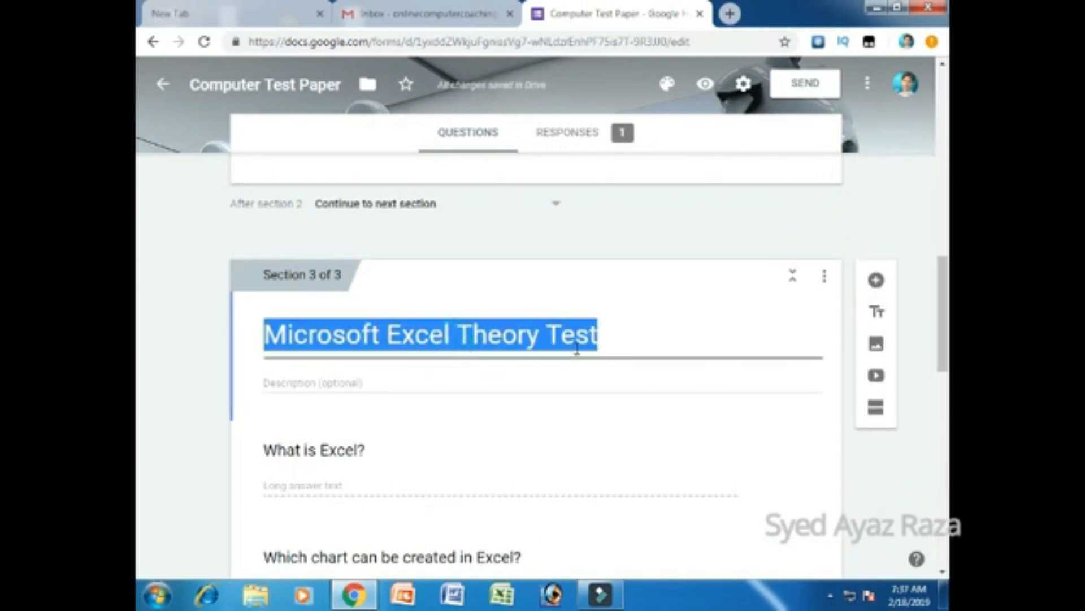
scroll(591, 368, down, 15)
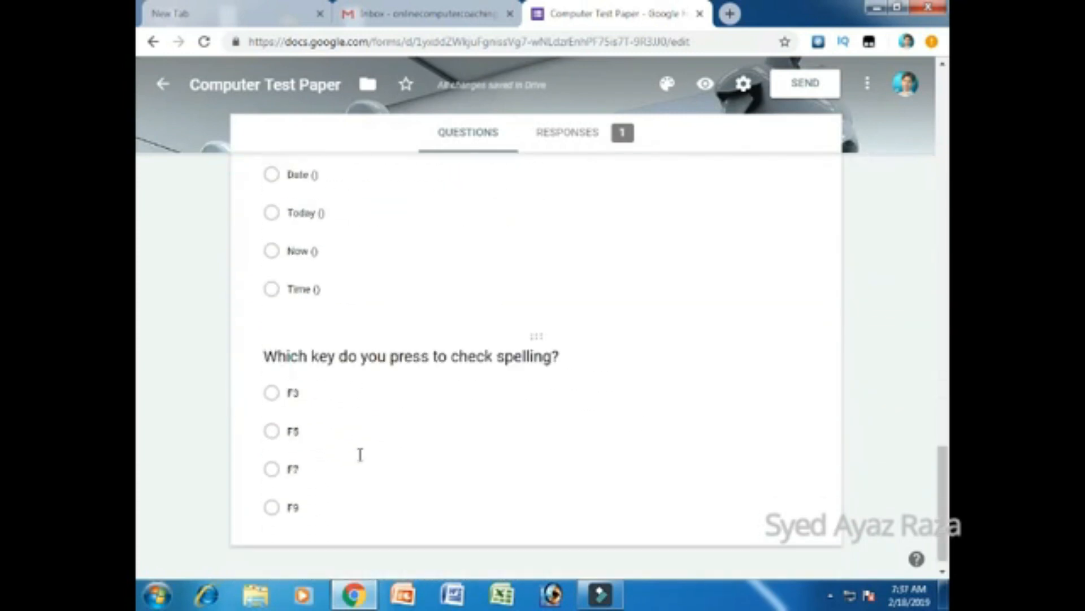
click(419, 343)
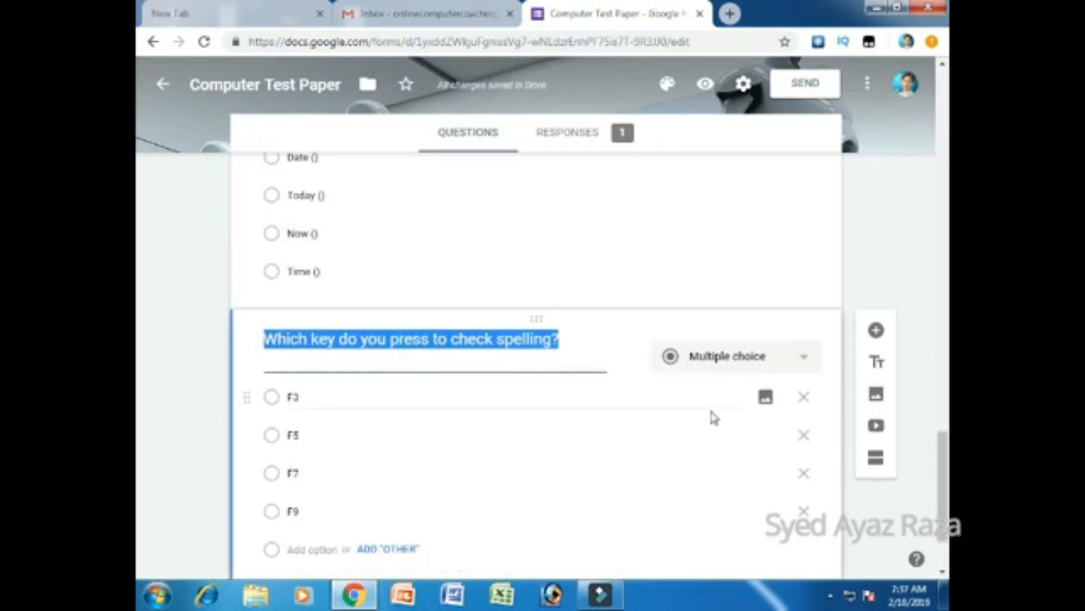
scroll(708, 416, down, 2)
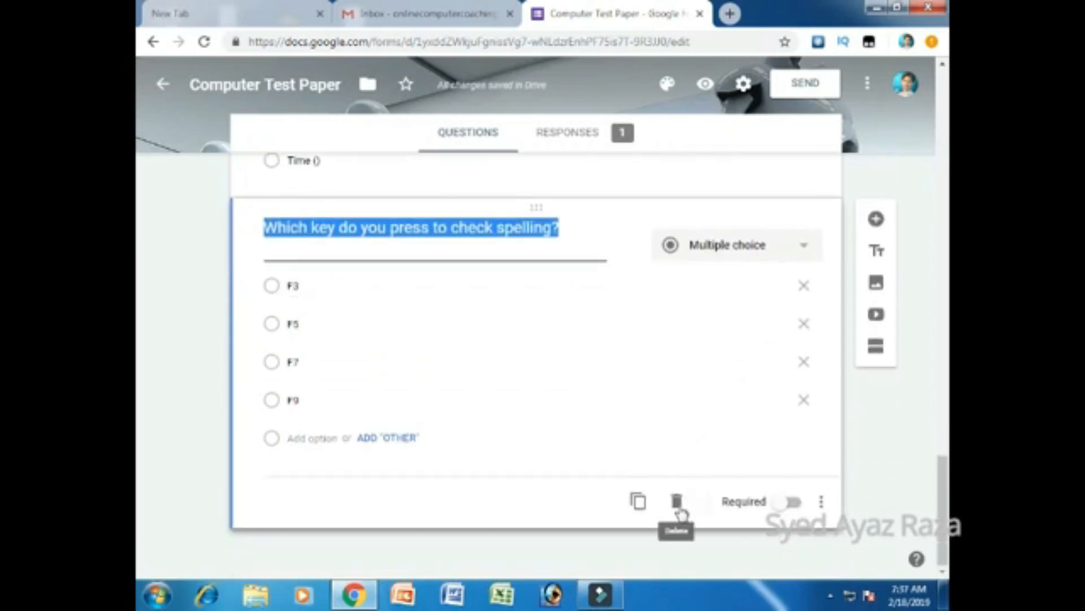
click(677, 501)
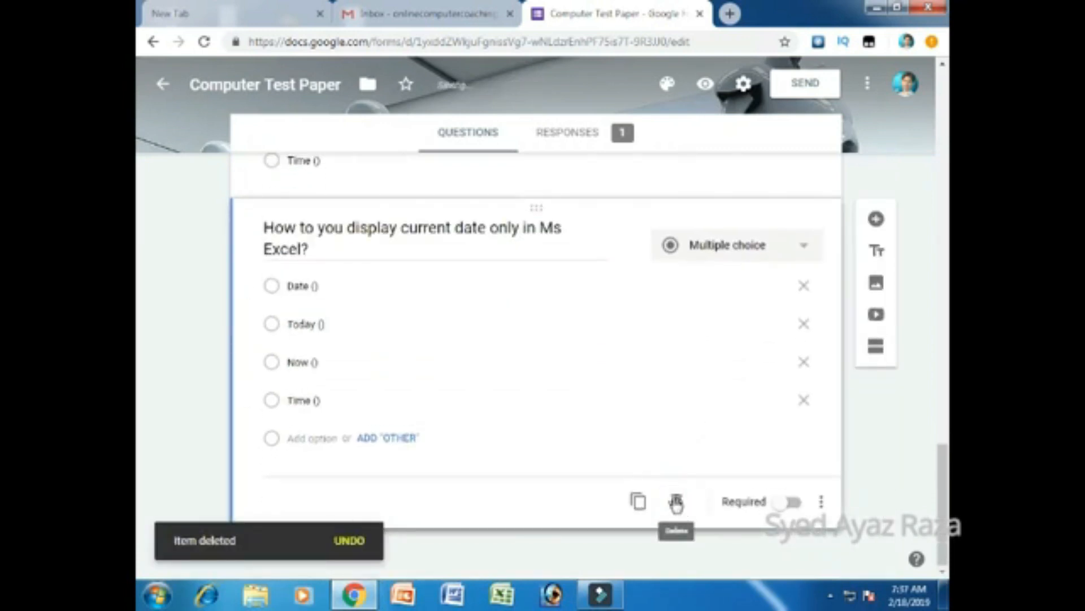
click(678, 503)
click(678, 504)
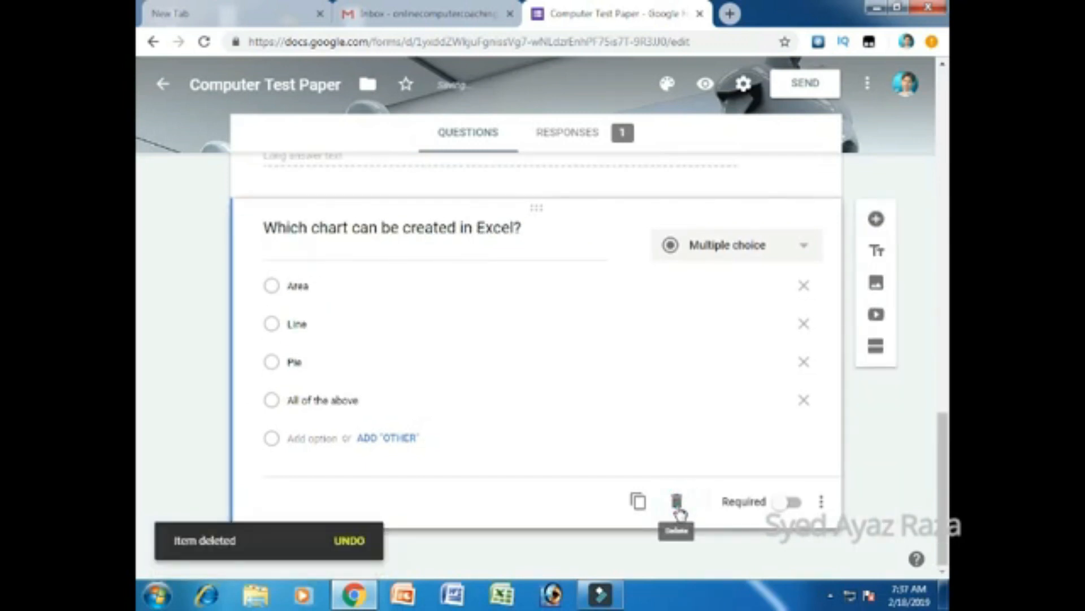
click(678, 503)
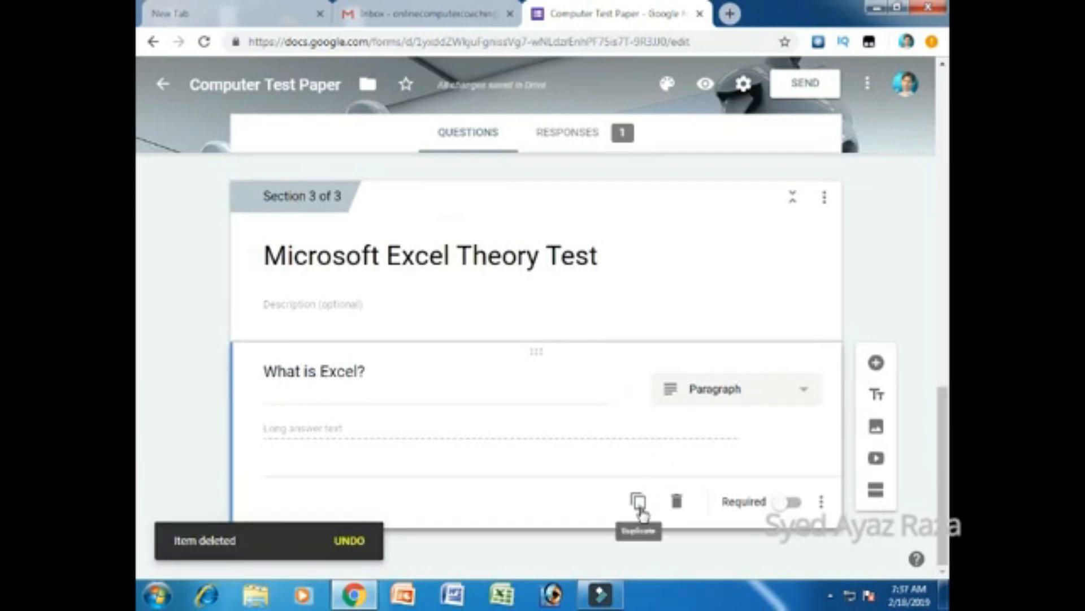
- Duplicate the "What is Excel?" question and delete the copy
click(639, 503)
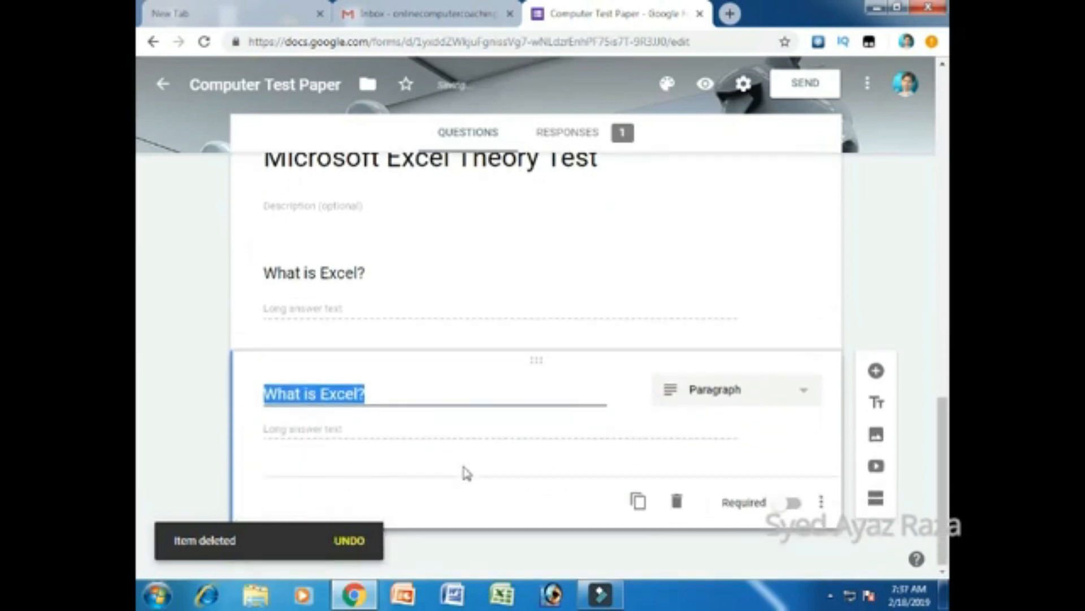
click(677, 502)
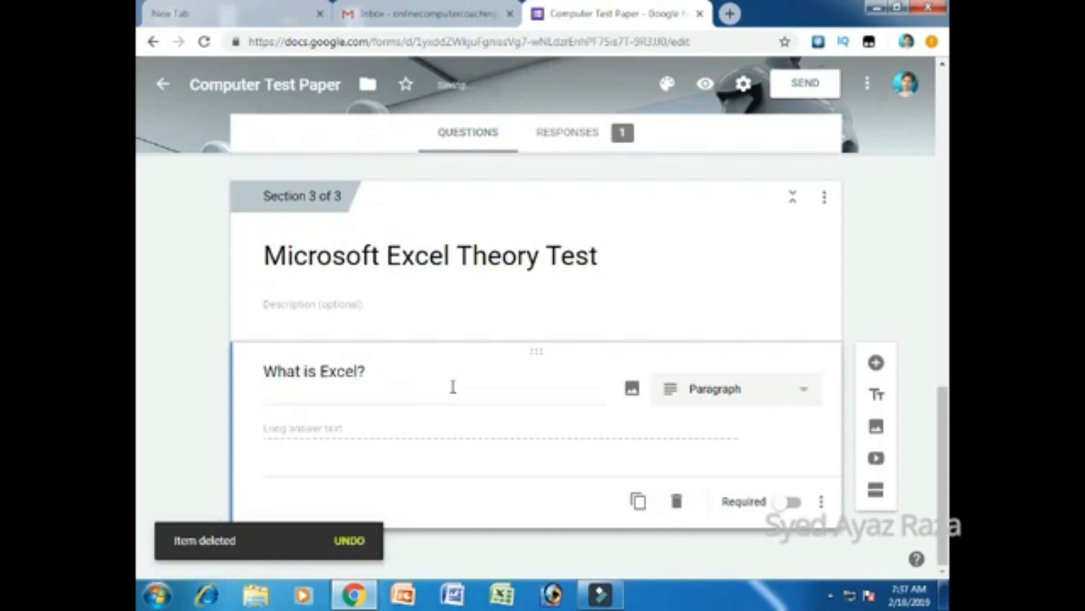
- Try the Short answer, Paragraph and Multiple choice types on the "What is Excel?" question
click(774, 399)
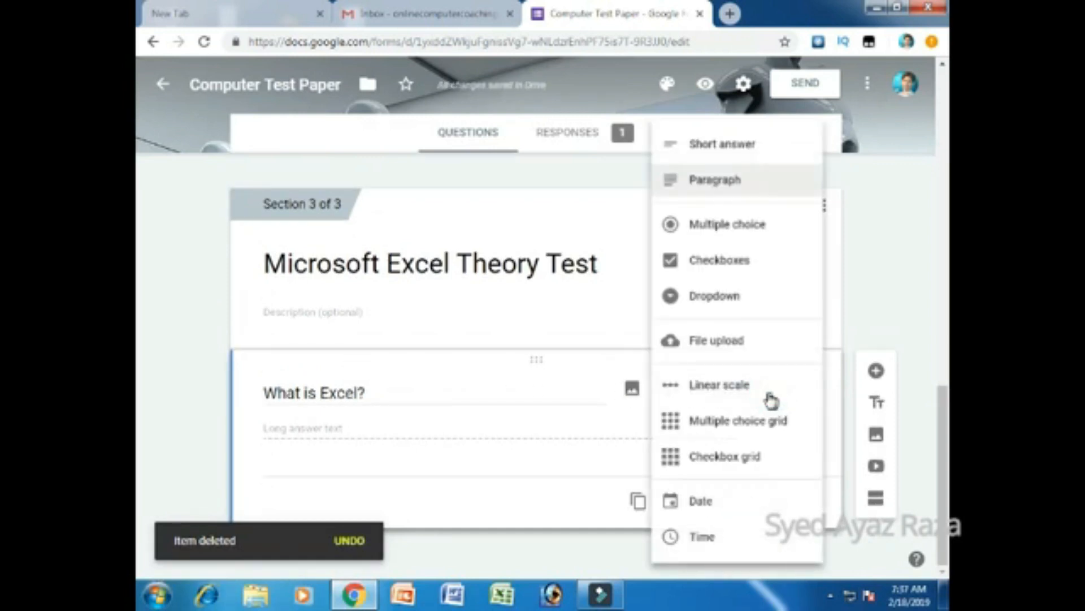
click(749, 156)
click(772, 393)
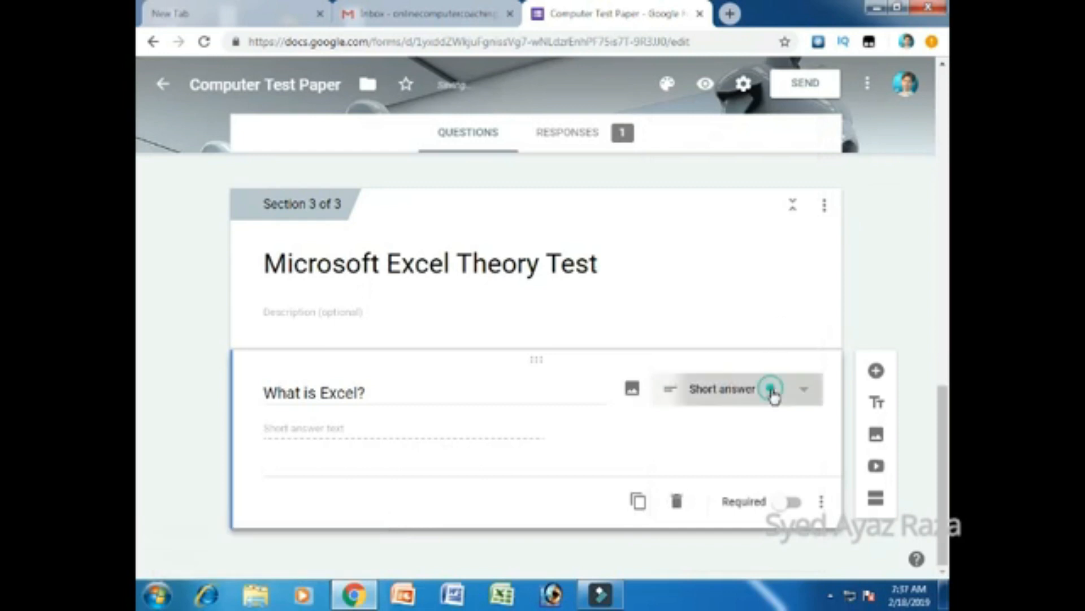
click(744, 191)
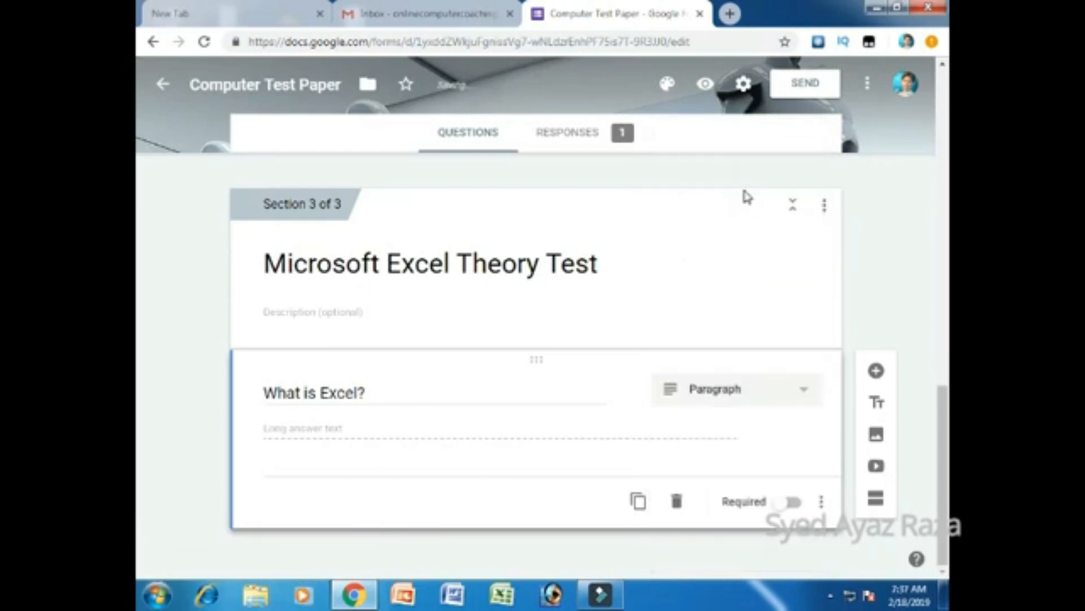
click(754, 388)
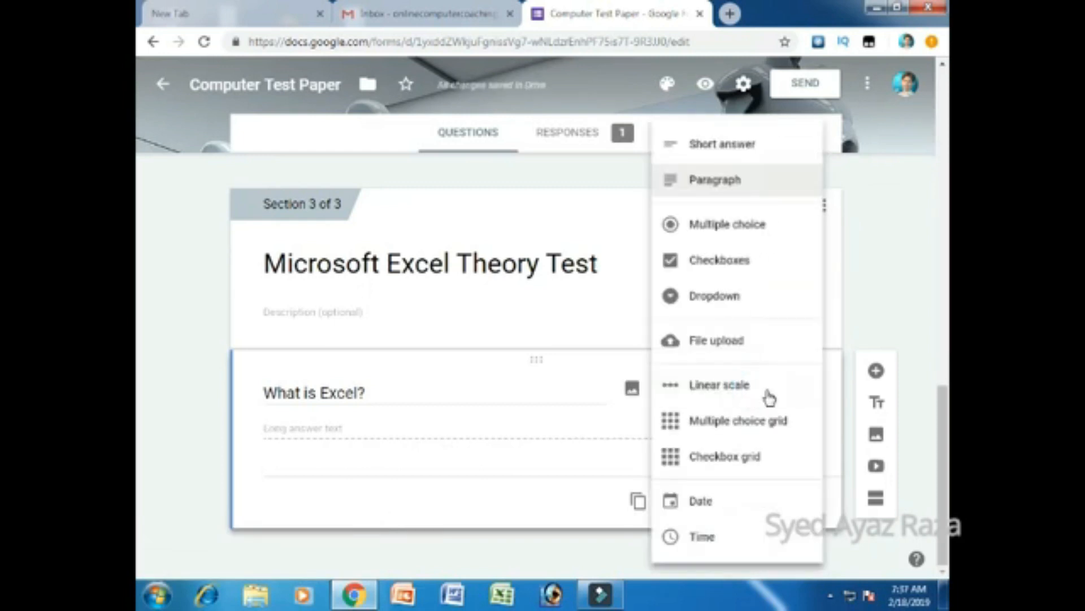
click(758, 233)
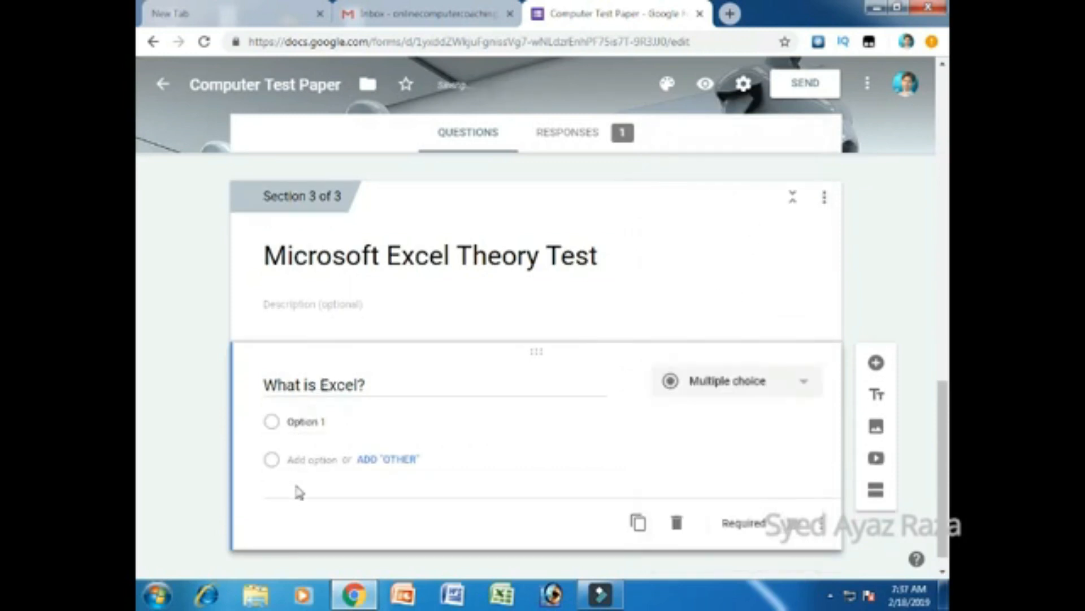
- Set the "What is Excel?" question type to Checkboxes and open its first option for editing
click(755, 399)
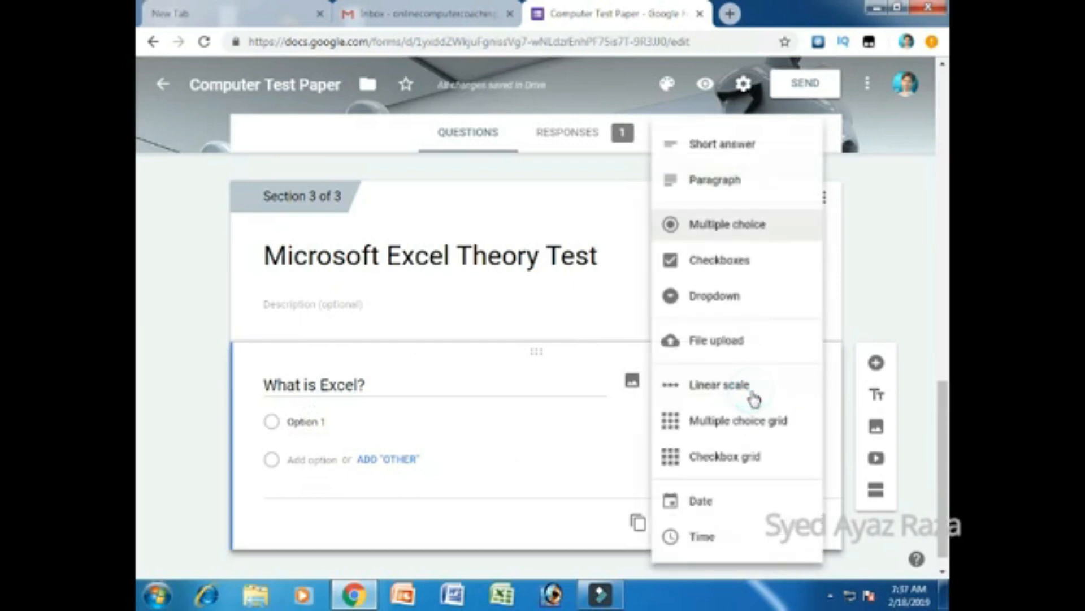
click(761, 266)
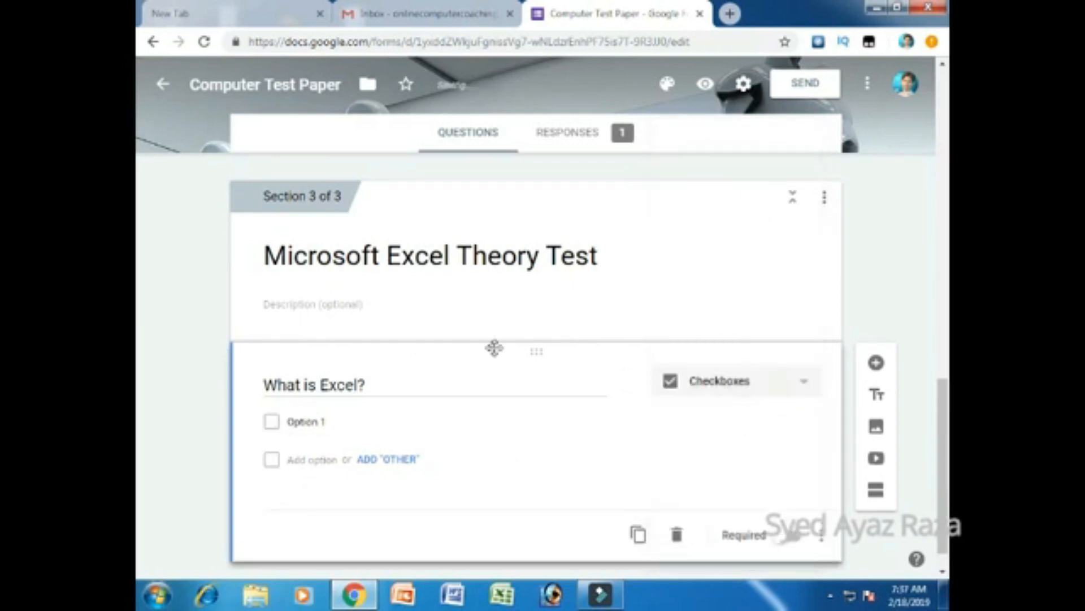
click(273, 394)
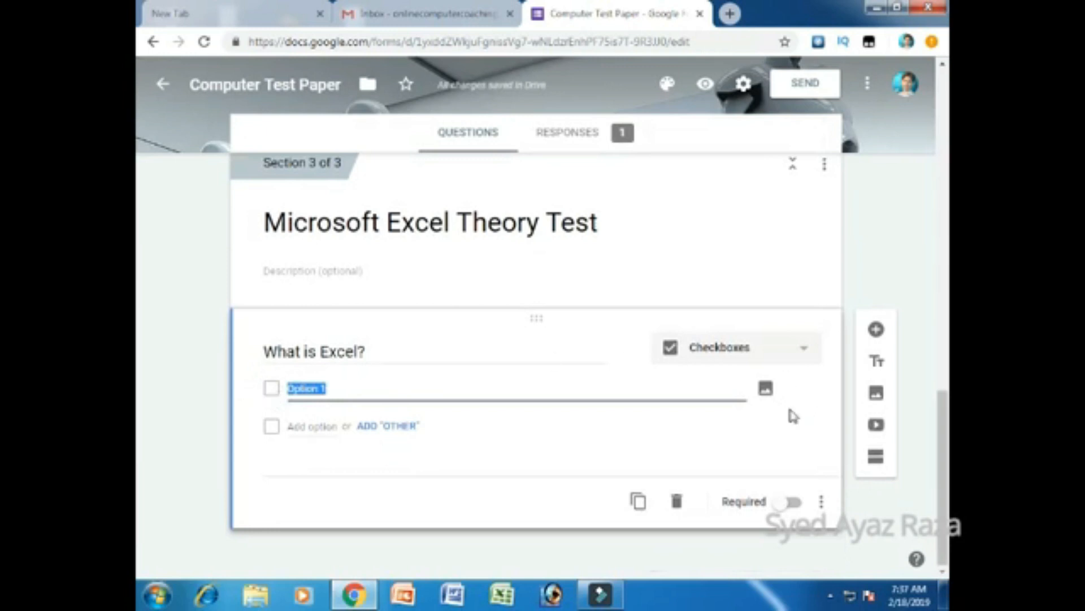
- Preview the form, advance to the student details page and examine its fields
click(705, 84)
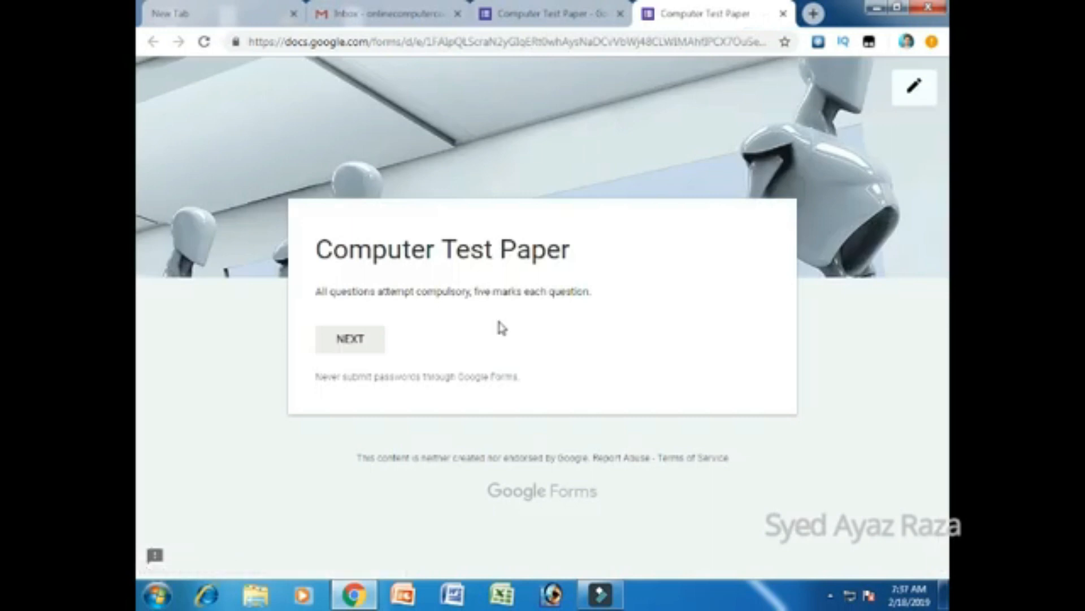
click(368, 342)
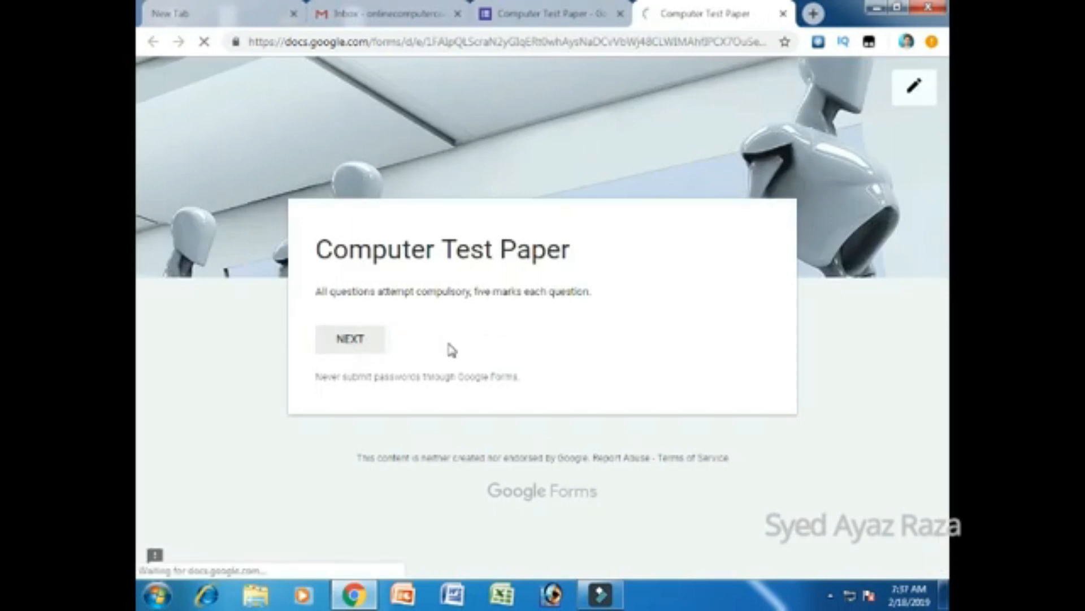
scroll(505, 333, down, 5)
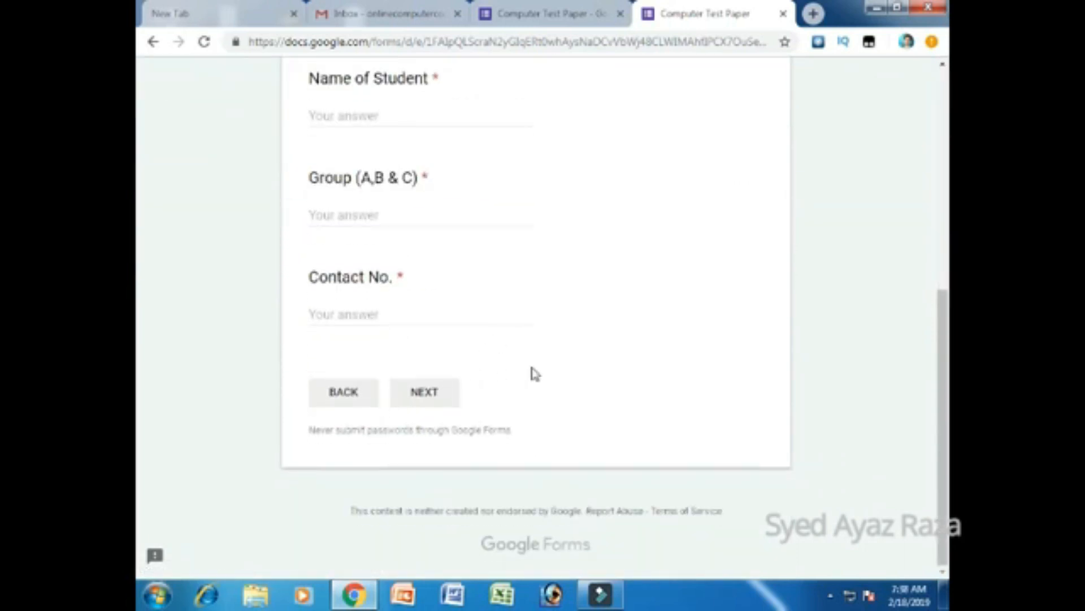
- Return from the preview to the form editor and set the "What is Excel?" question type to Dropdown
scroll(535, 374, up, 6)
scroll(535, 365, down, 1)
scroll(534, 365, up, 3)
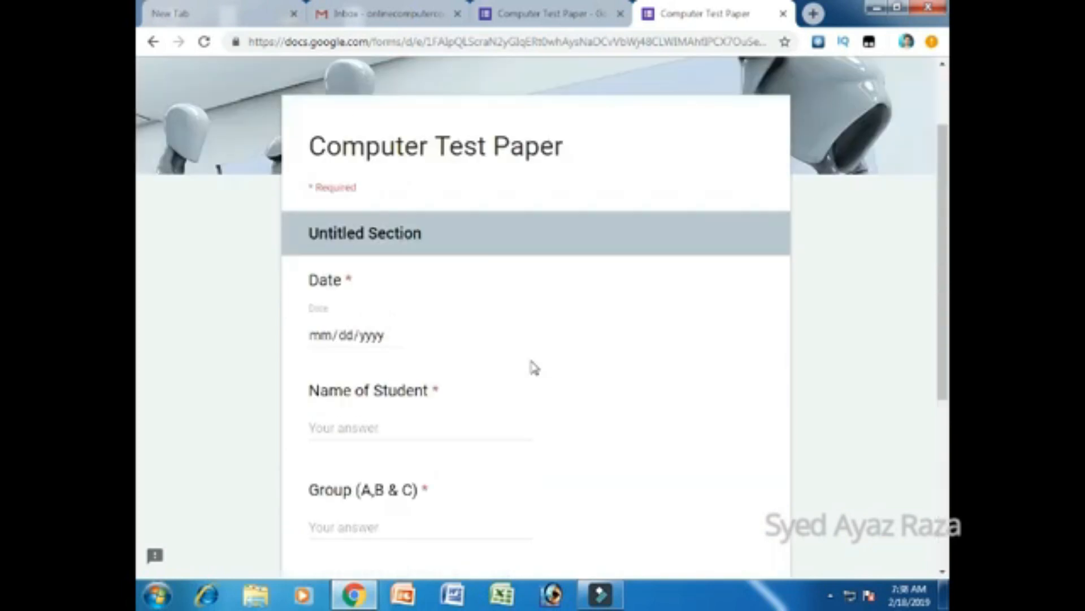
click(544, 19)
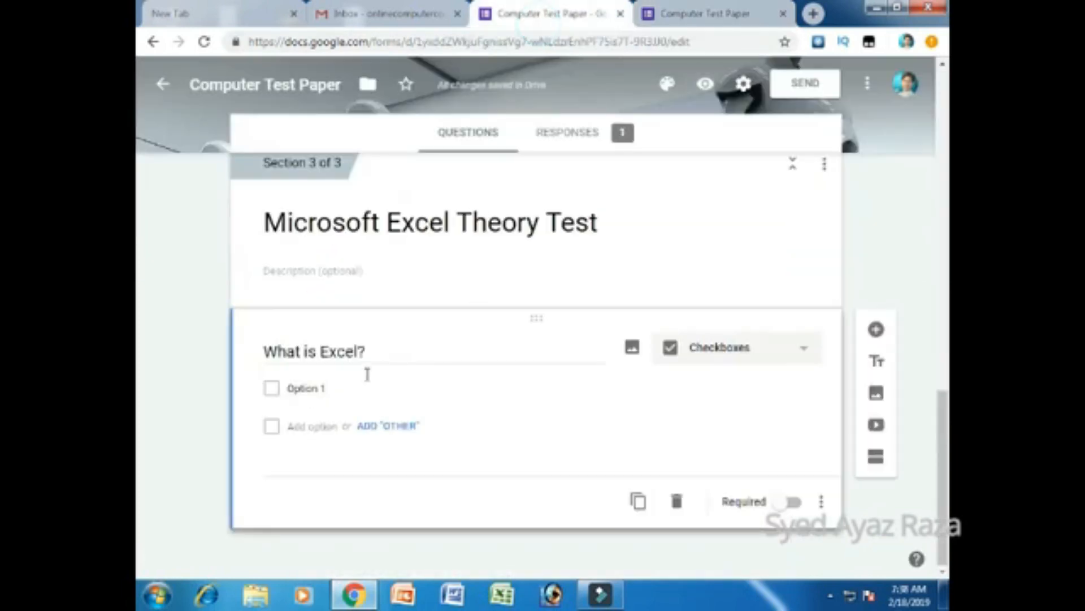
click(752, 350)
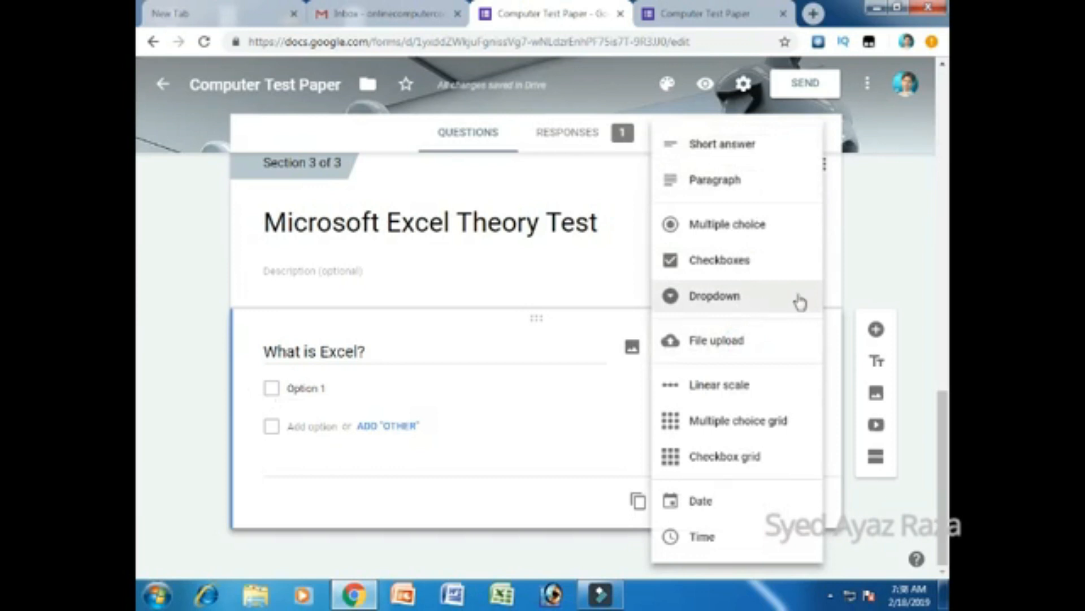
click(693, 305)
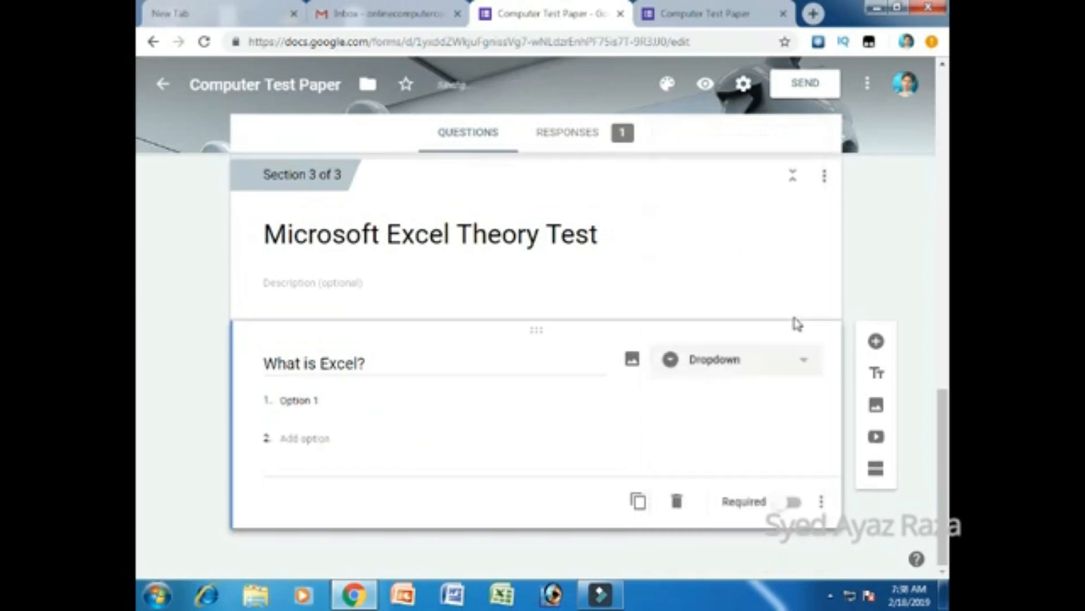
- Try the File upload type on the "What is Excel?" question and cancel letting respondents upload files to Drive
click(767, 376)
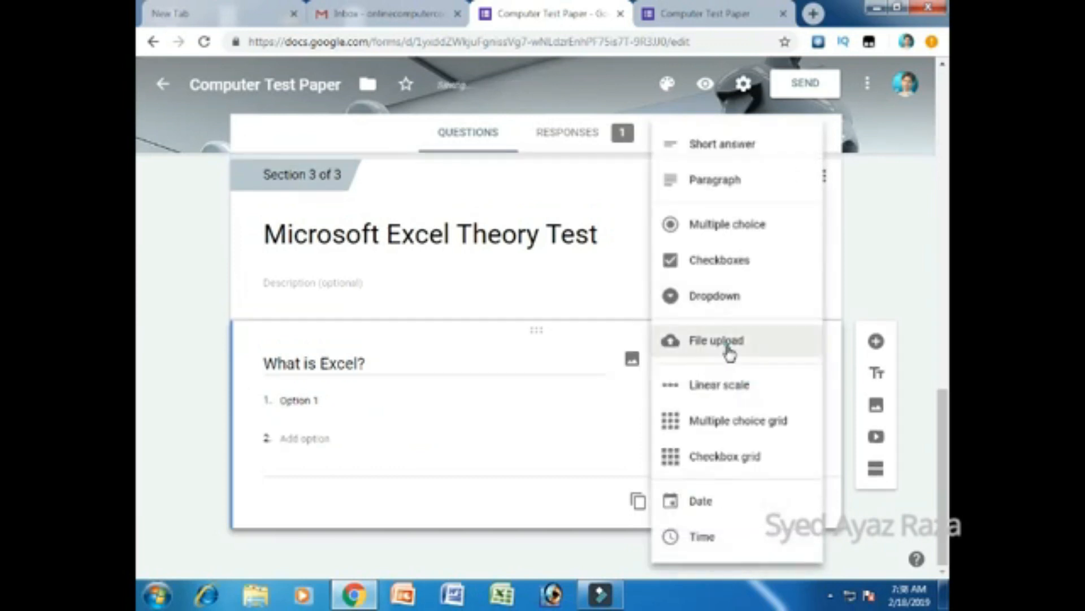
click(728, 347)
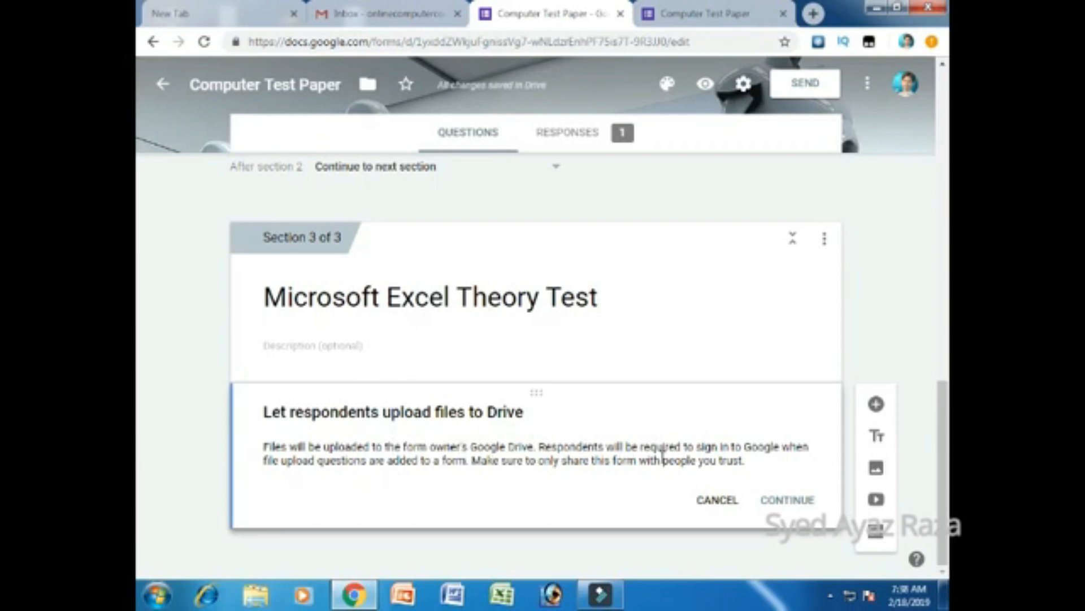
click(719, 502)
click(753, 371)
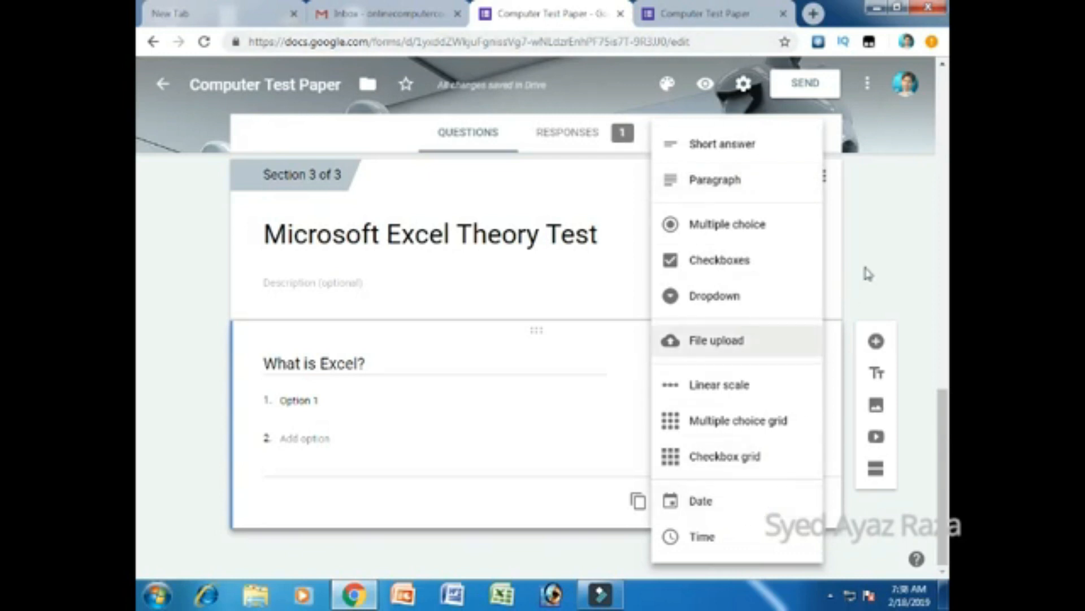
click(905, 233)
scroll(757, 374, up, 2)
scroll(678, 391, down, 2)
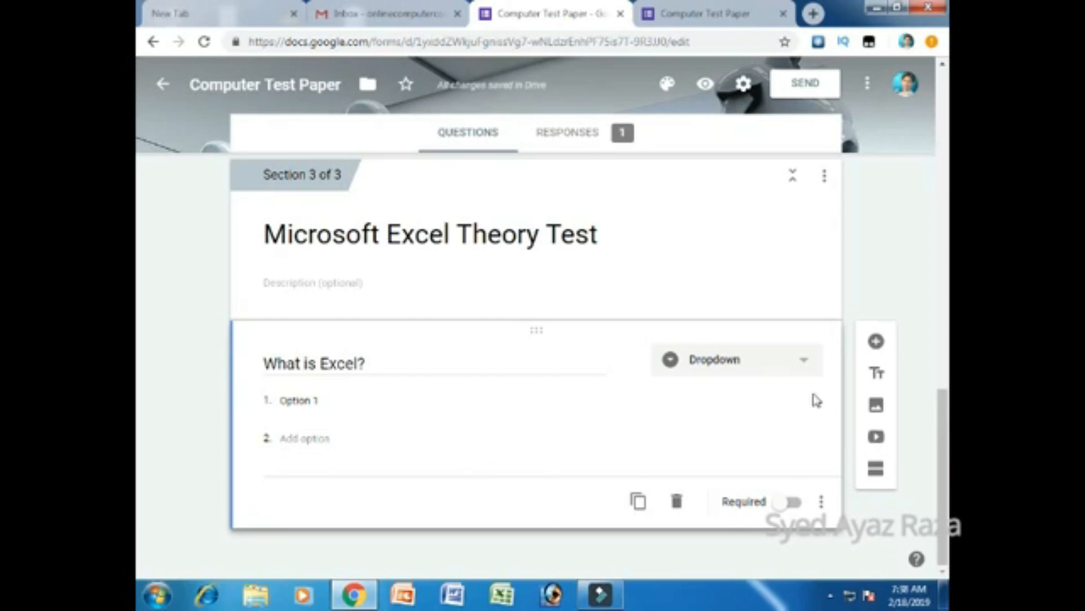
- Add a question titled "Computer Picture" below "What is Excel?" and set its type to Paragraph
click(877, 341)
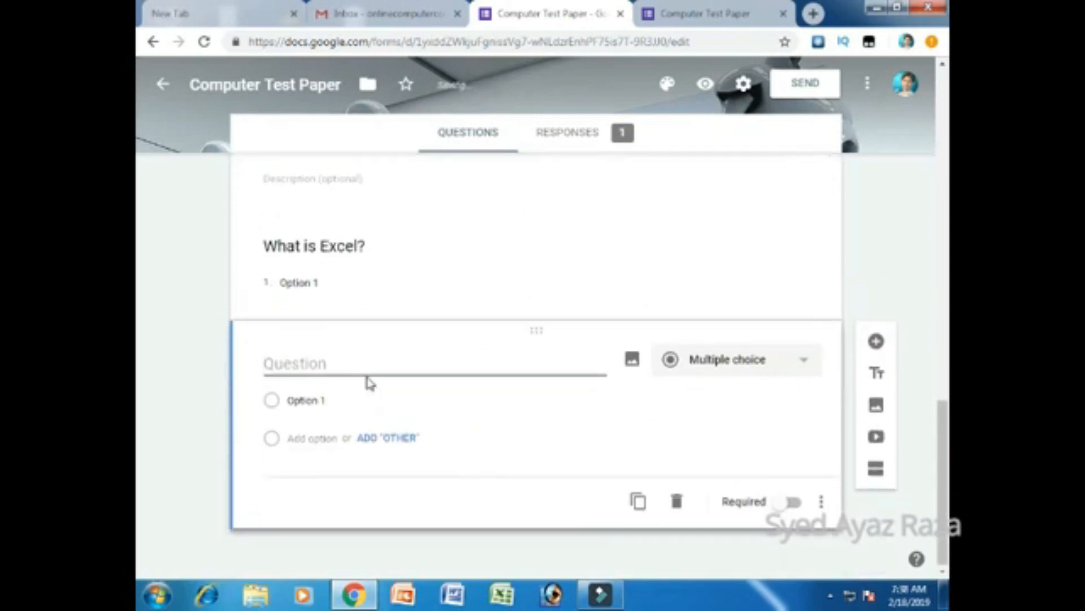
text(Pic)
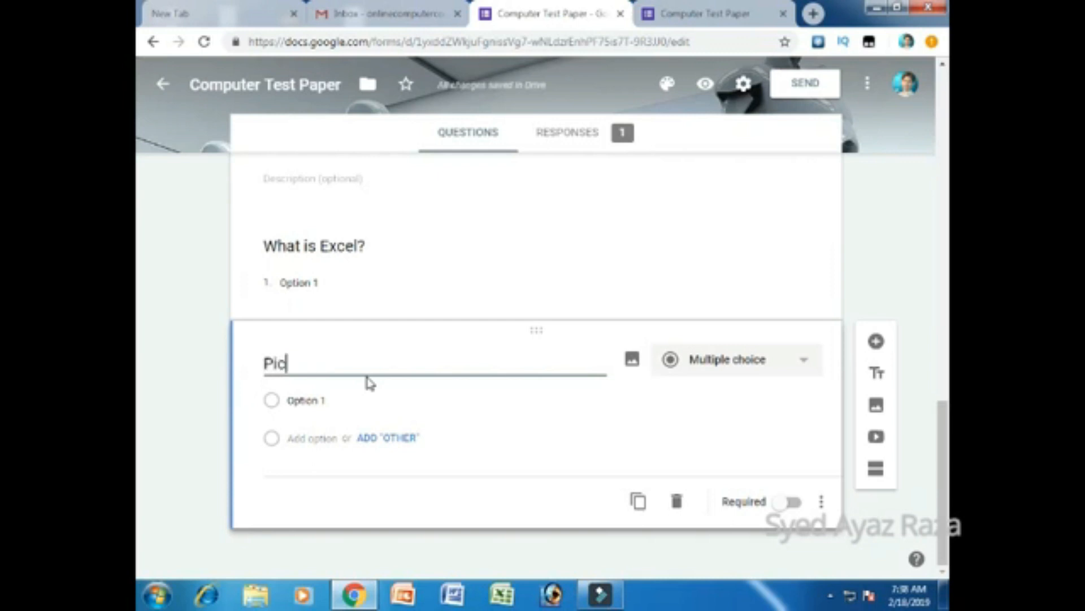
text(ture)
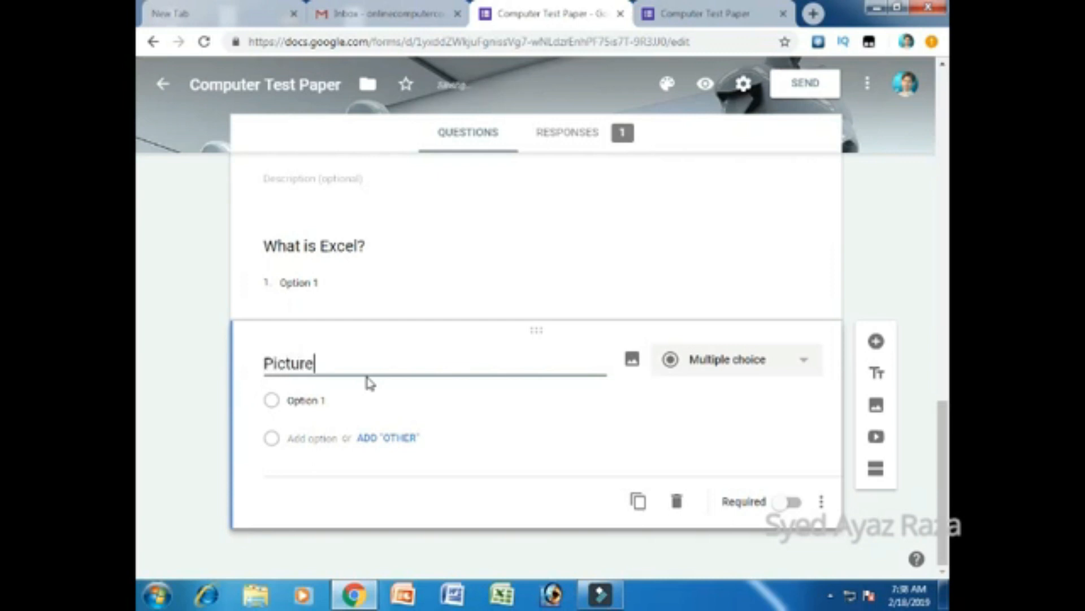
key(BackSpace)
key(BackSpace)
key(BackSpace)
key(BackSpace)
key(BackSpace)
key(BackSpace)
key(BackSpace)
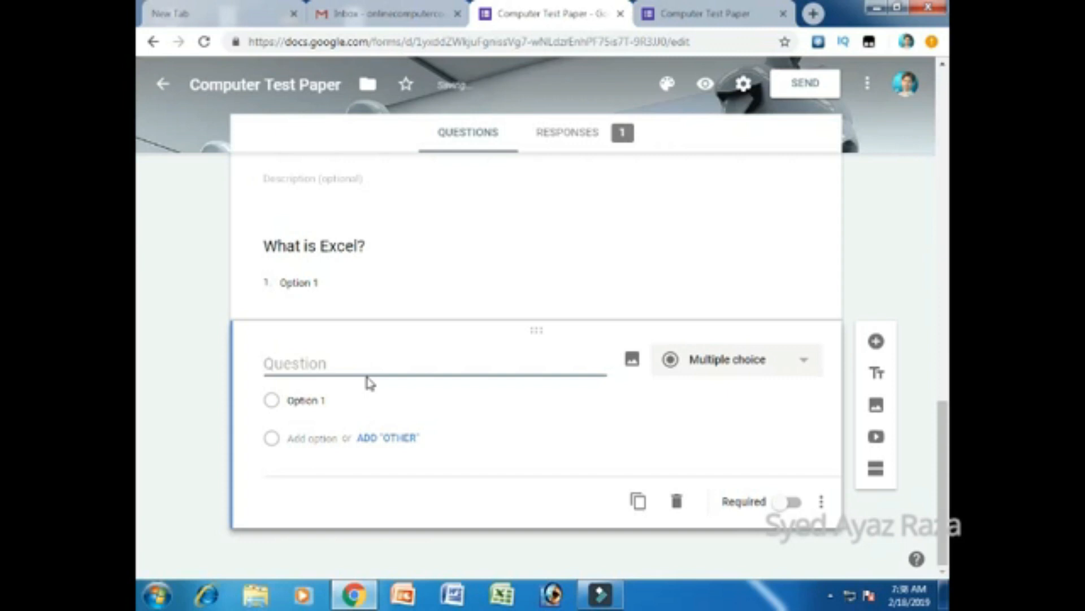
text(Compute)
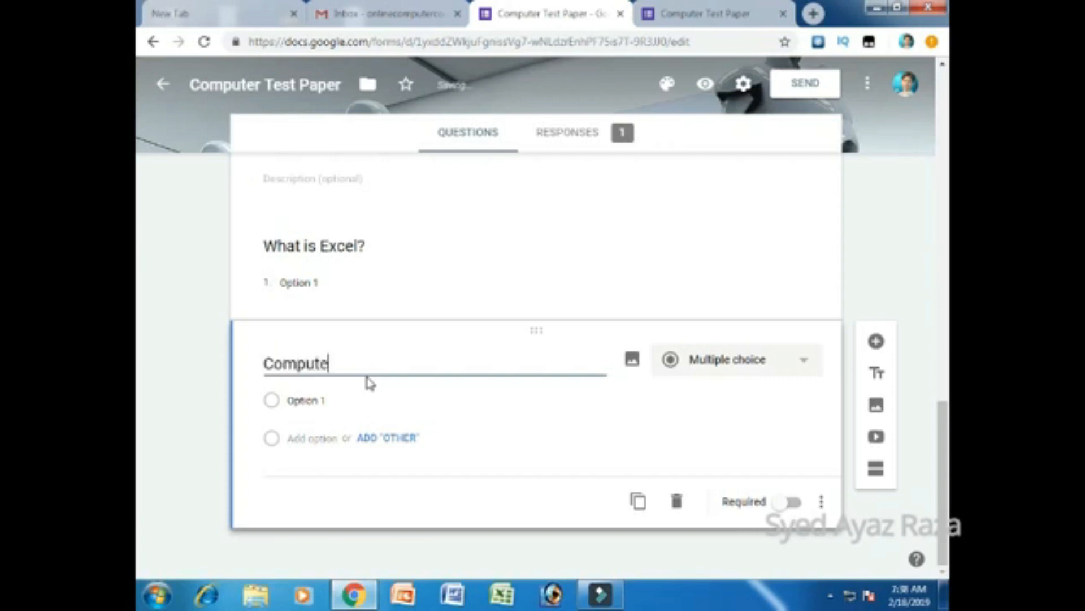
text(r Picture)
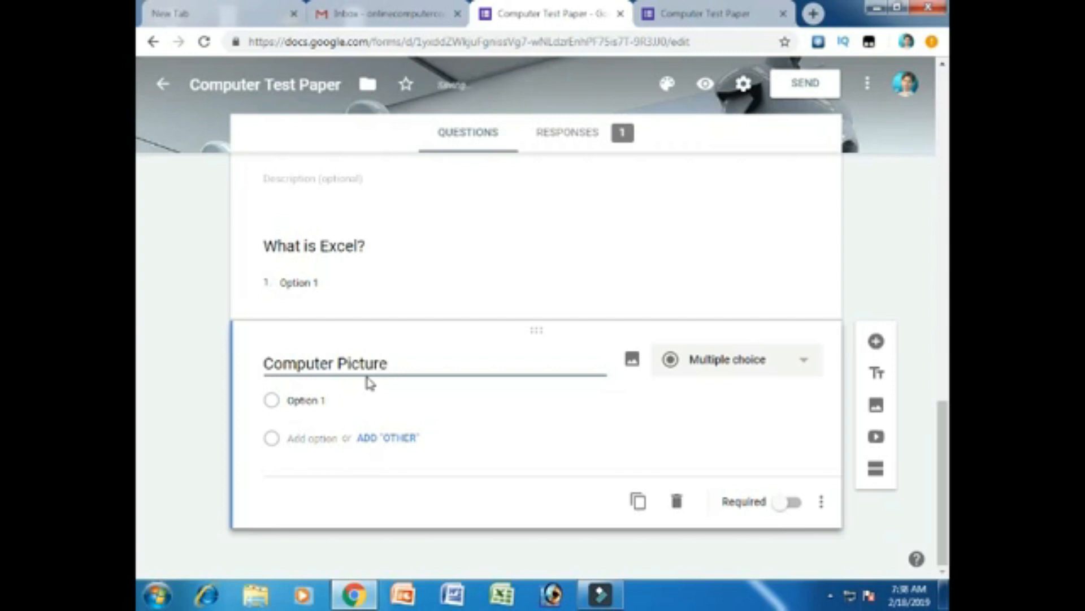
click(788, 364)
click(775, 180)
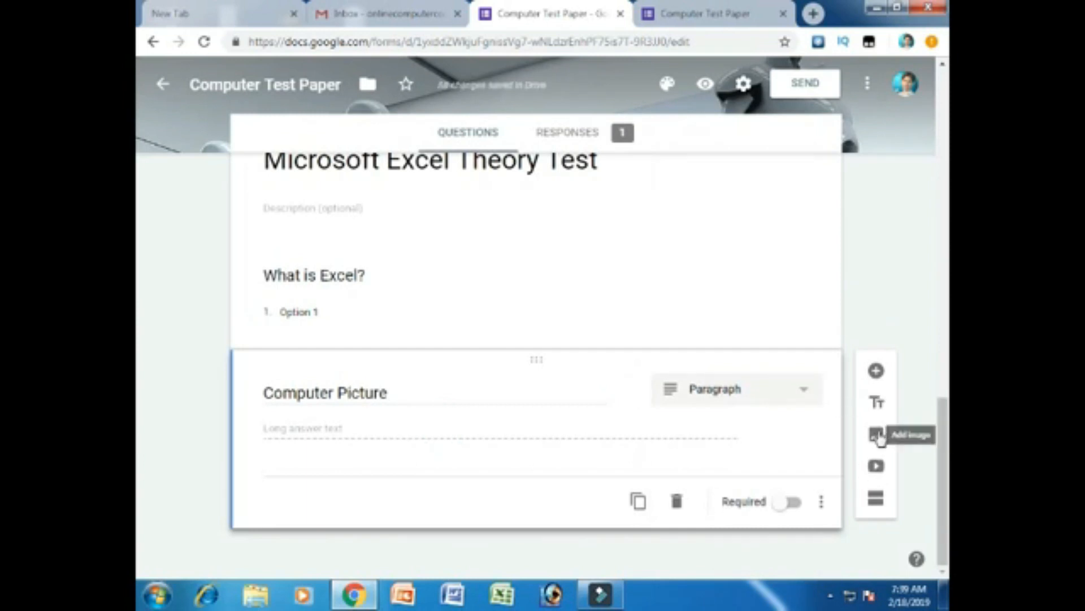
- Start adding an image below the "Computer Picture" question and examine the upload, snapshot, URL, albums and Google Drive sources
click(877, 435)
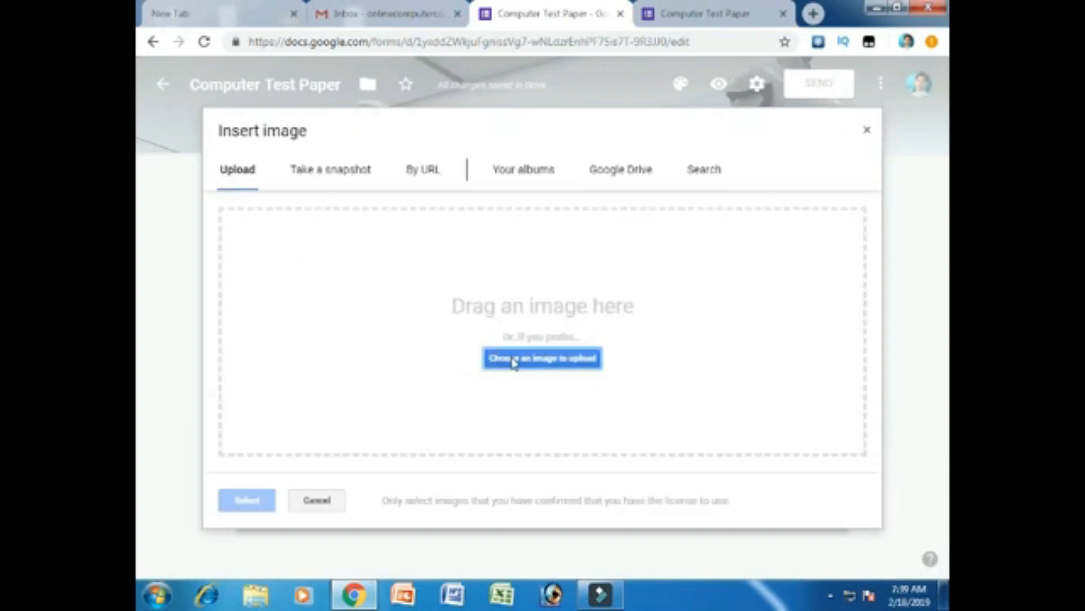
click(535, 362)
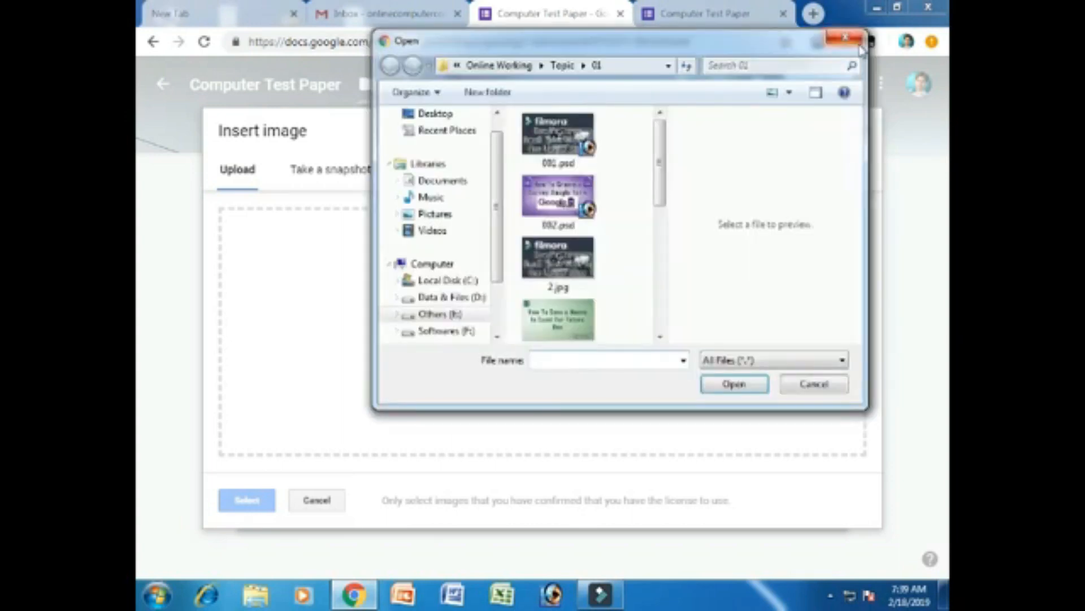
click(858, 46)
click(321, 173)
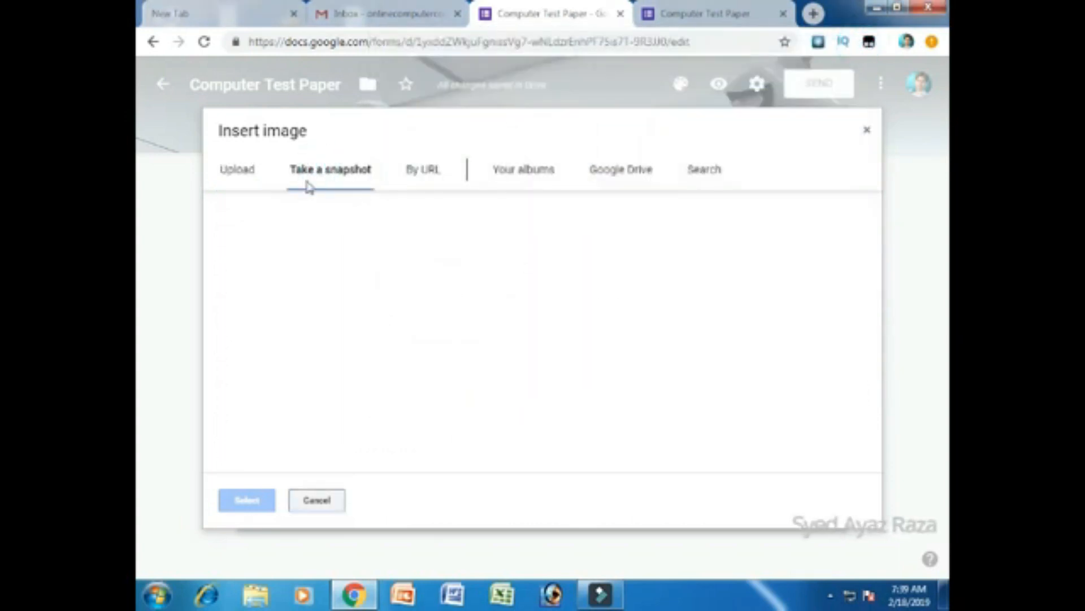
click(425, 172)
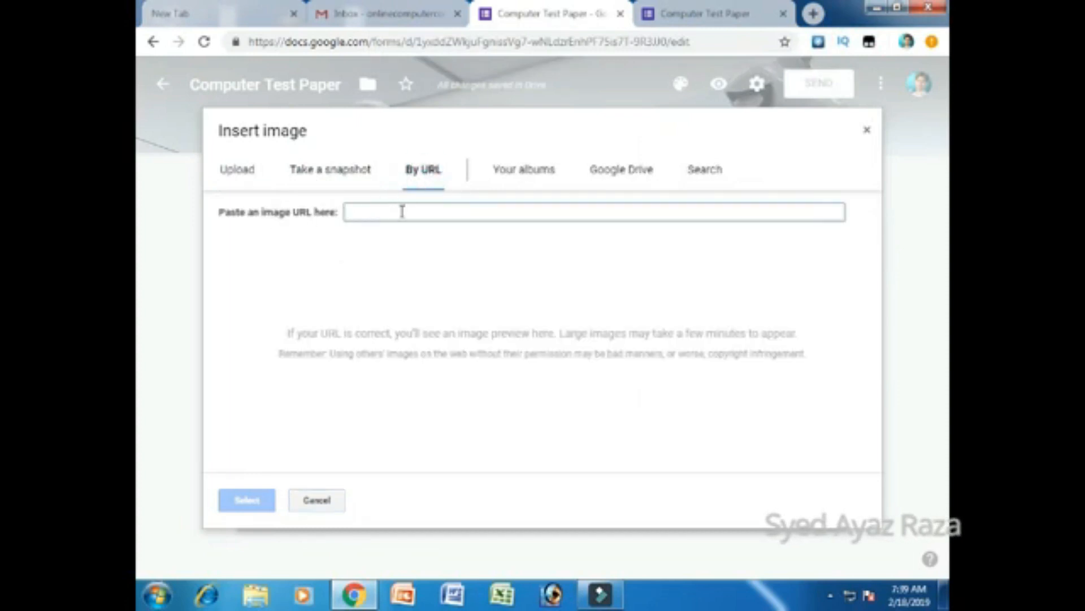
click(524, 173)
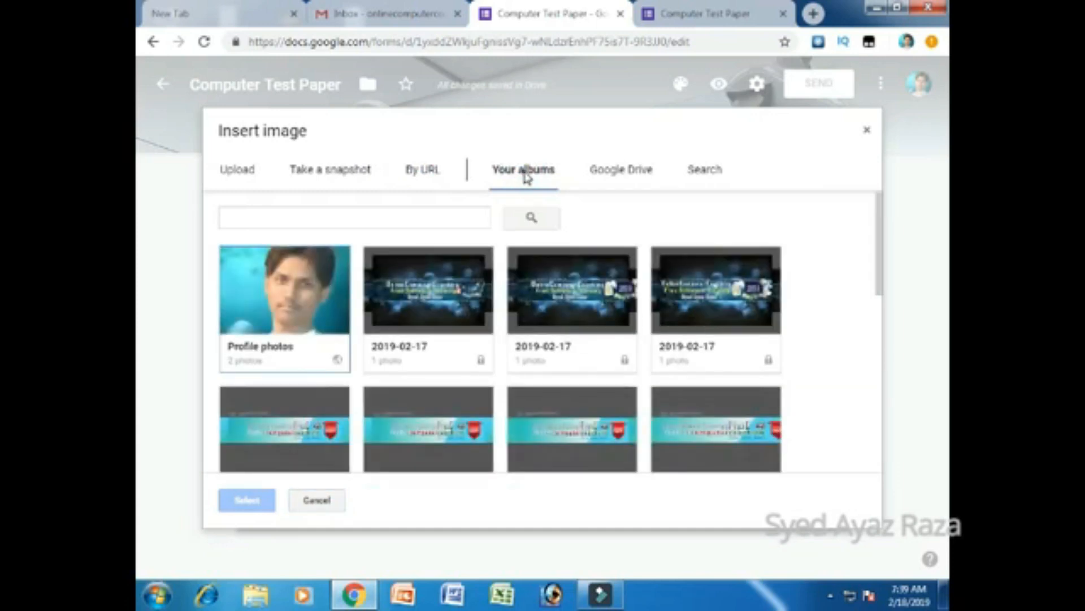
click(598, 183)
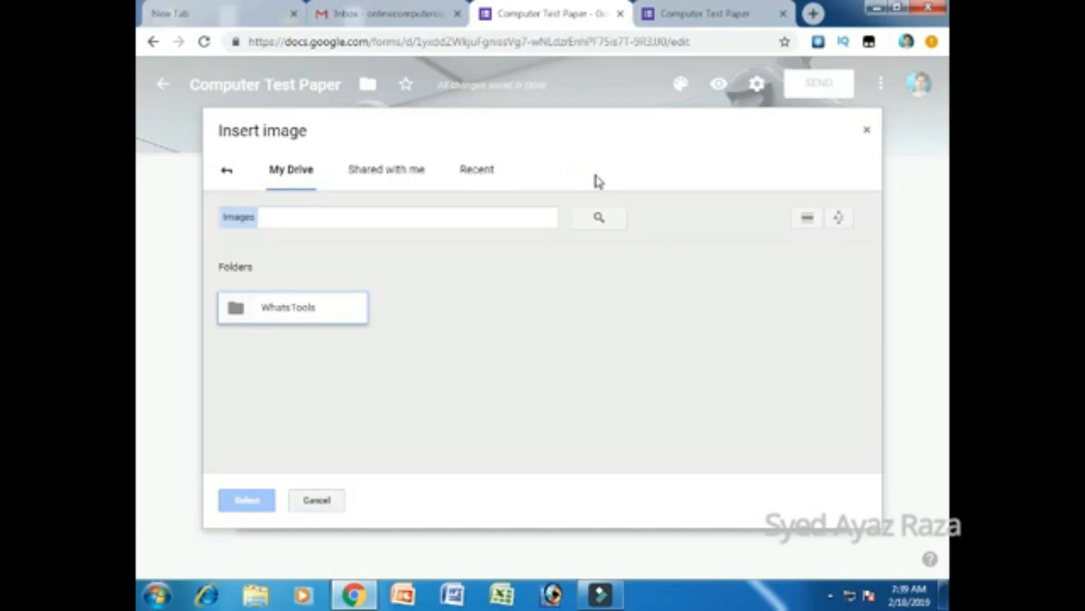
click(412, 171)
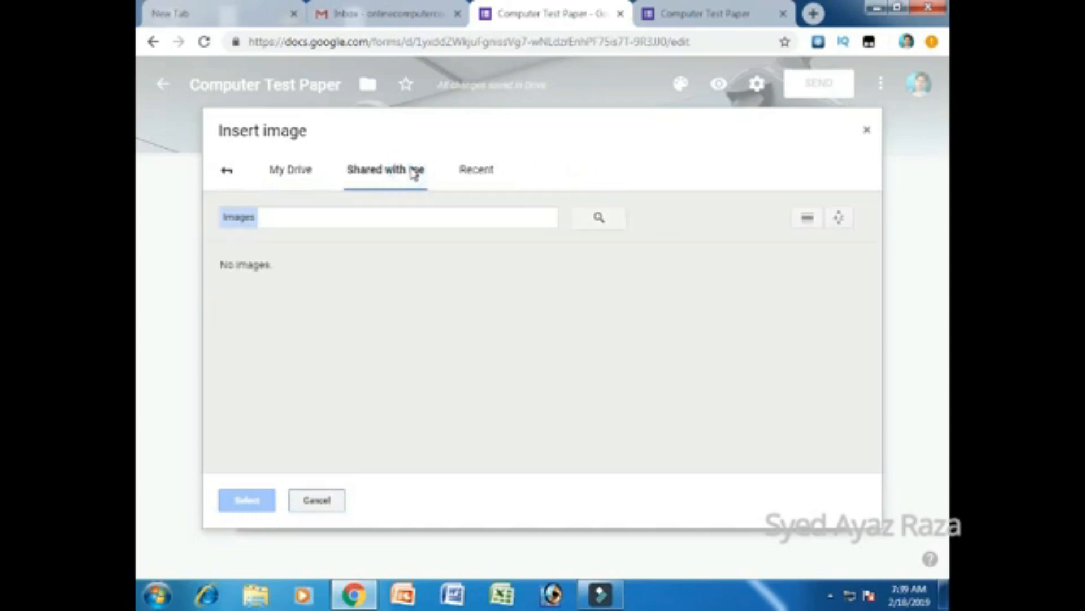
click(463, 171)
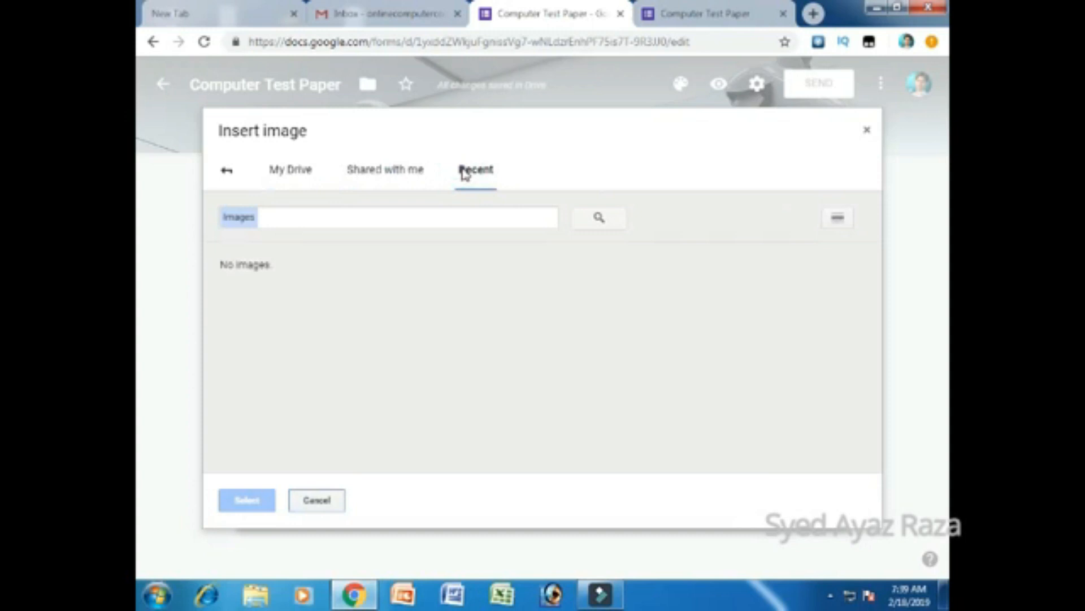
click(286, 174)
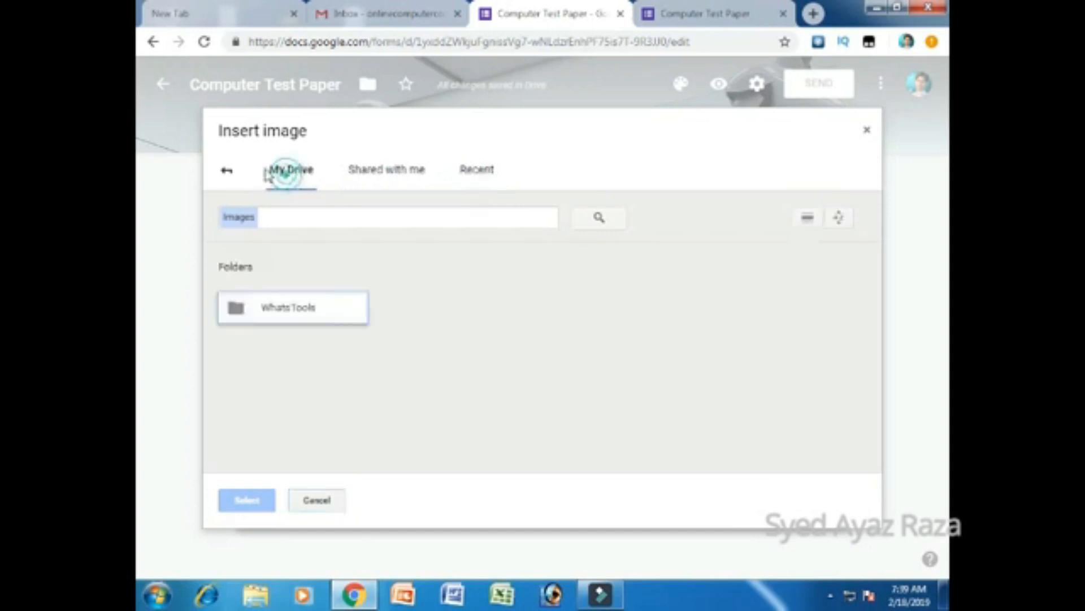
click(229, 174)
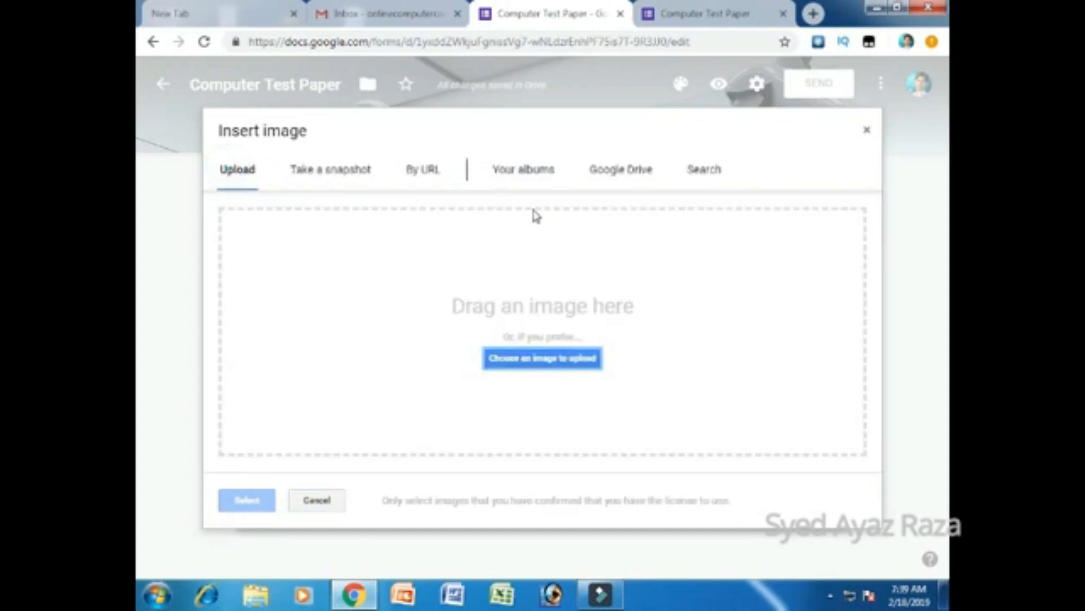
- Search Google images for "computer" and insert the picture of the black desktop PC with blue screen, tower and keyboard
click(696, 177)
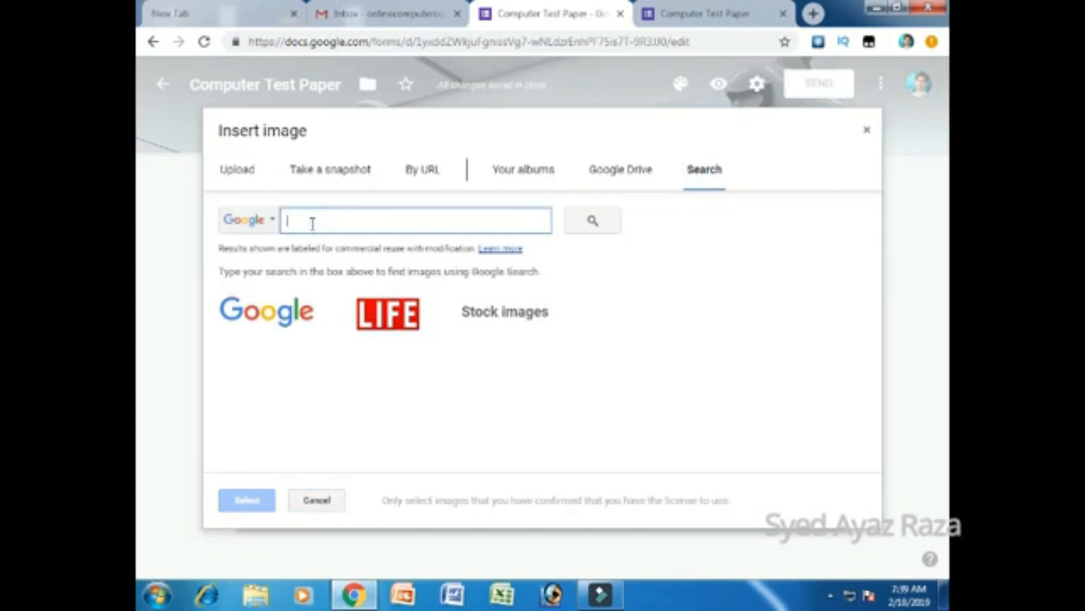
text(computer)
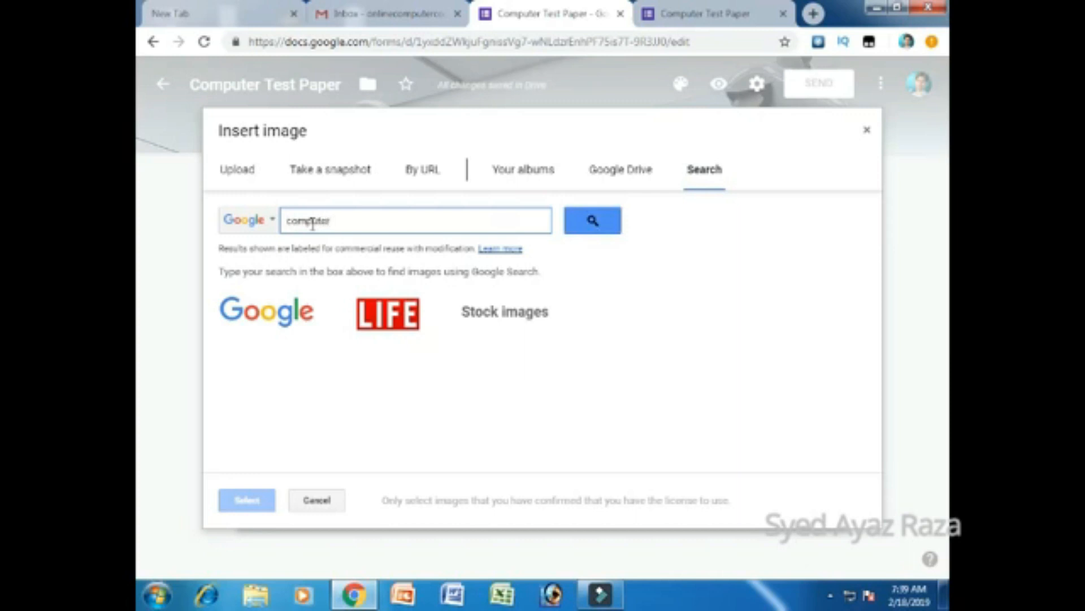
key(Return)
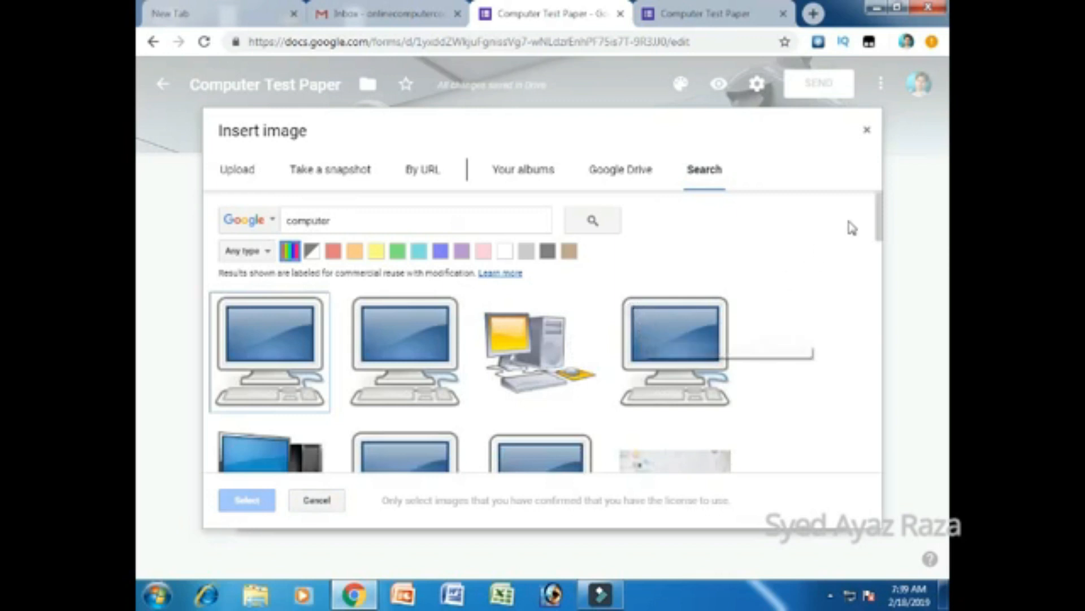
drag(882, 230, 882, 269)
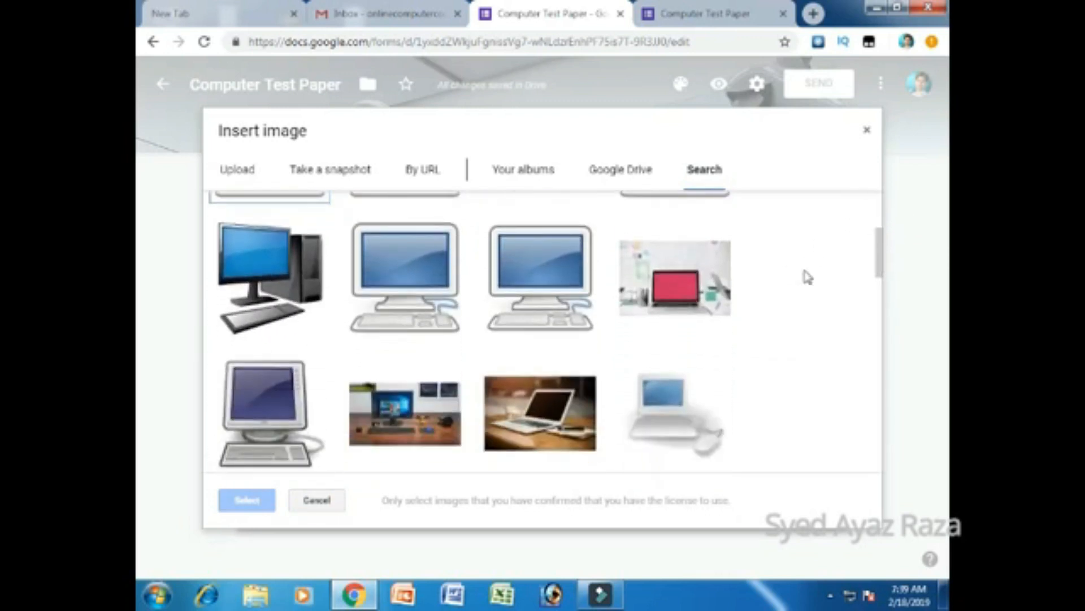
click(306, 281)
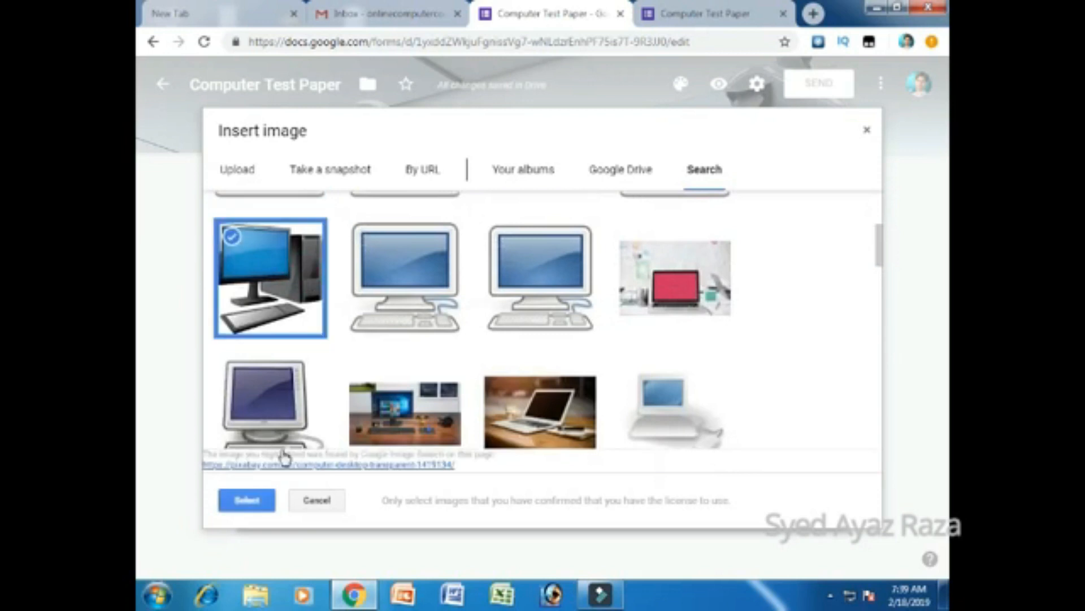
click(253, 502)
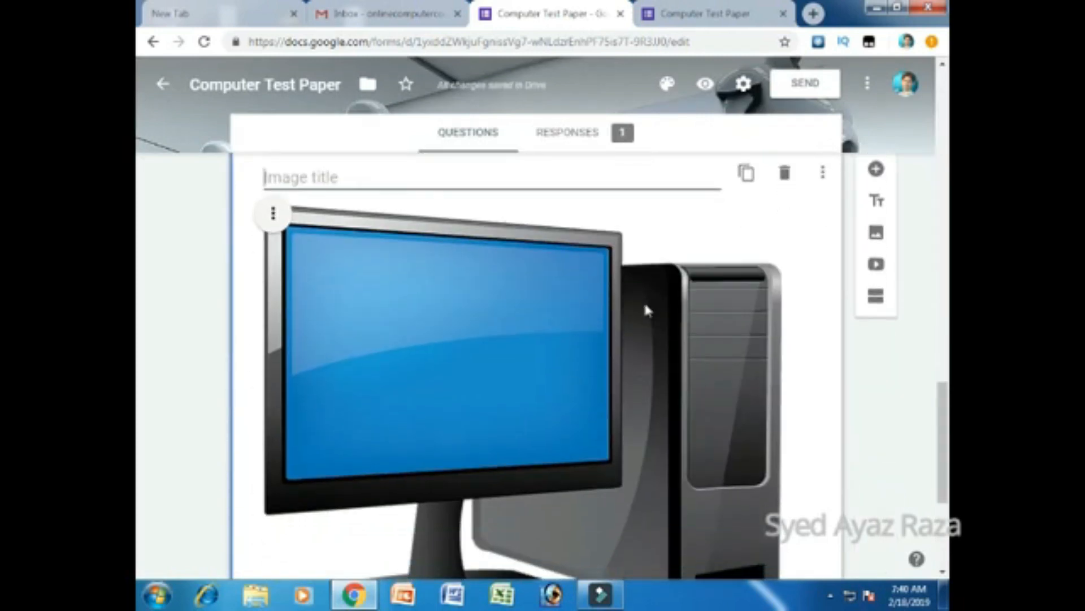
- Title the inserted computer image "PC" and review the whole picture in the form
scroll(644, 305, down, 3)
scroll(642, 310, up, 5)
click(296, 344)
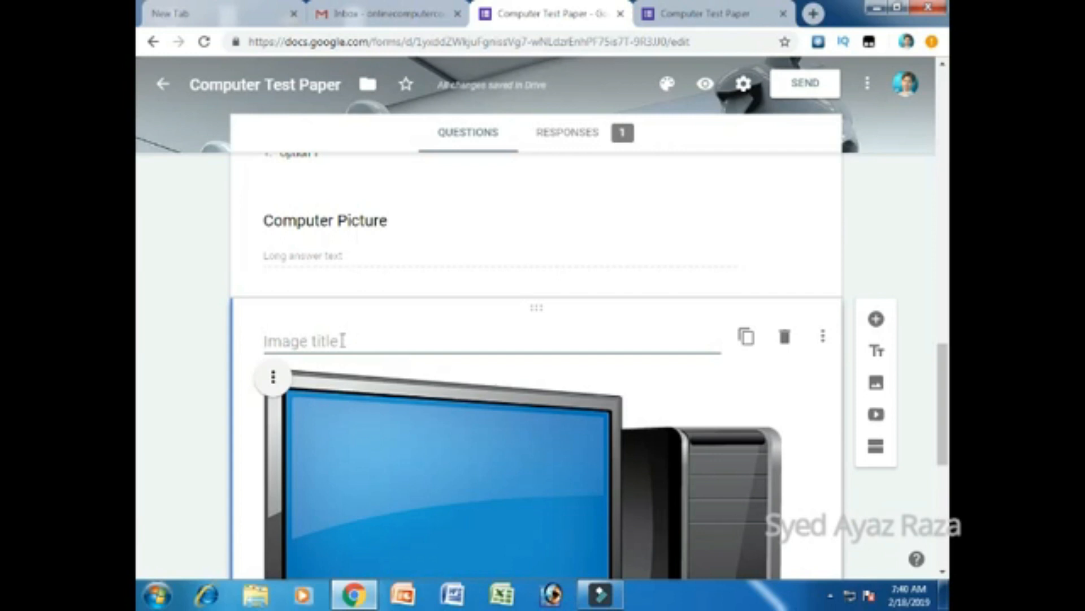
text(PC)
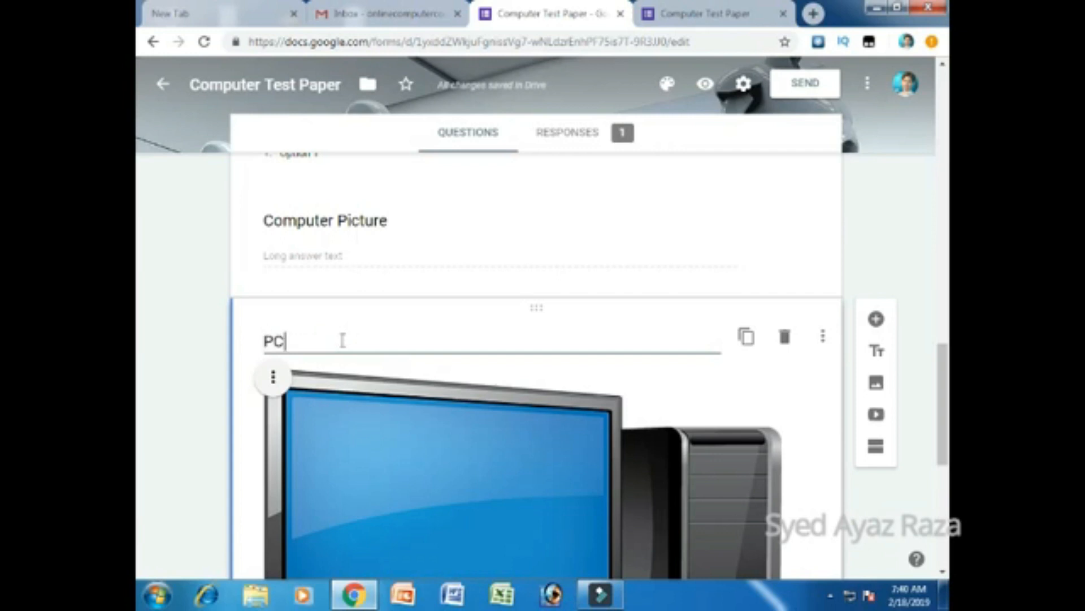
scroll(343, 341, down, 4)
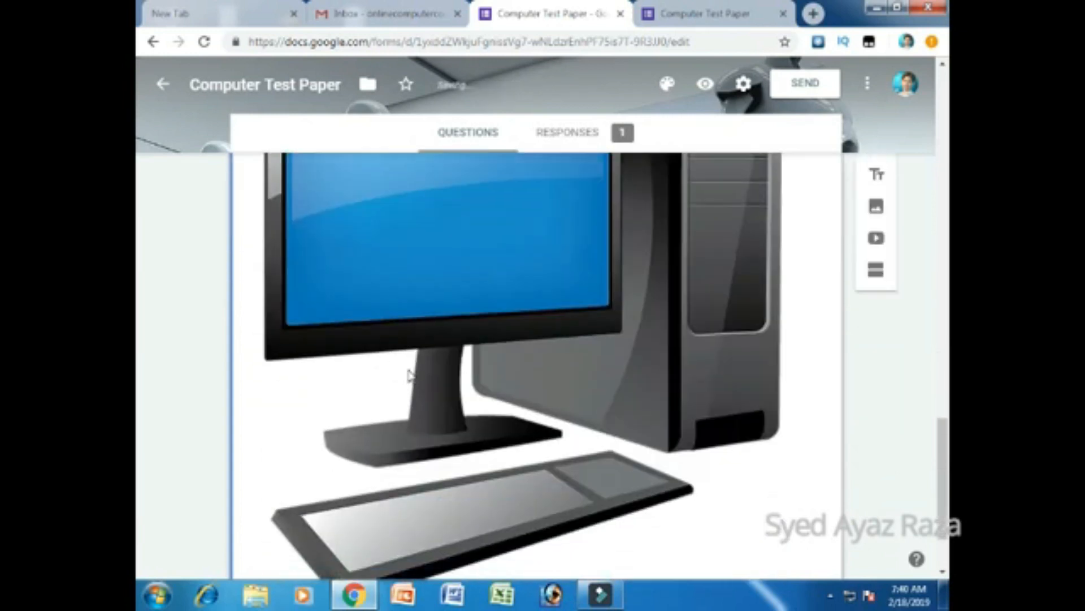
scroll(520, 388, down, 3)
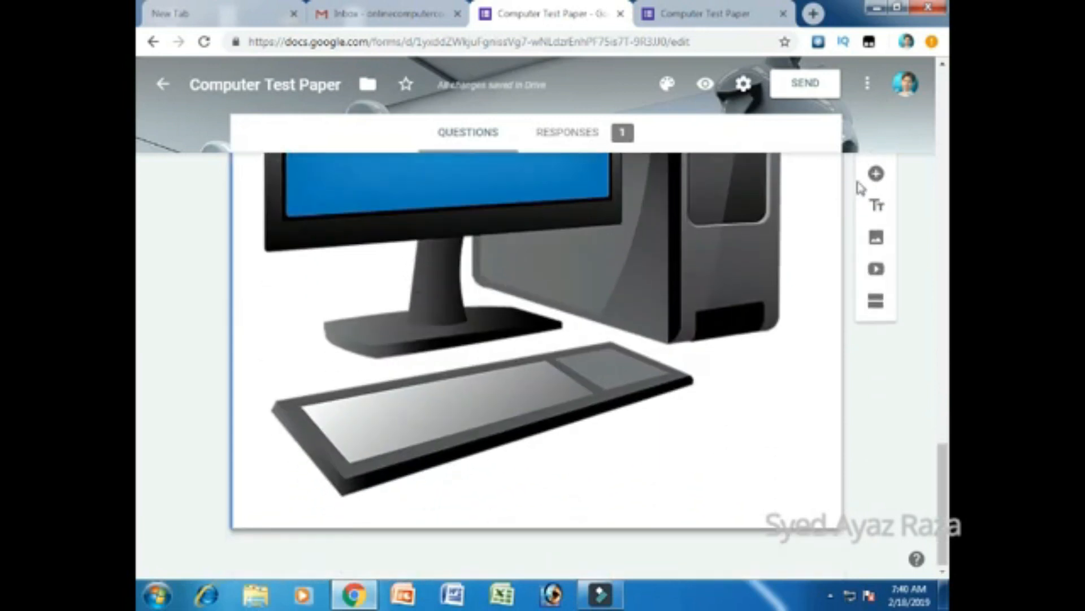
- Add a blank multiple-choice question directly below the computer image
click(875, 178)
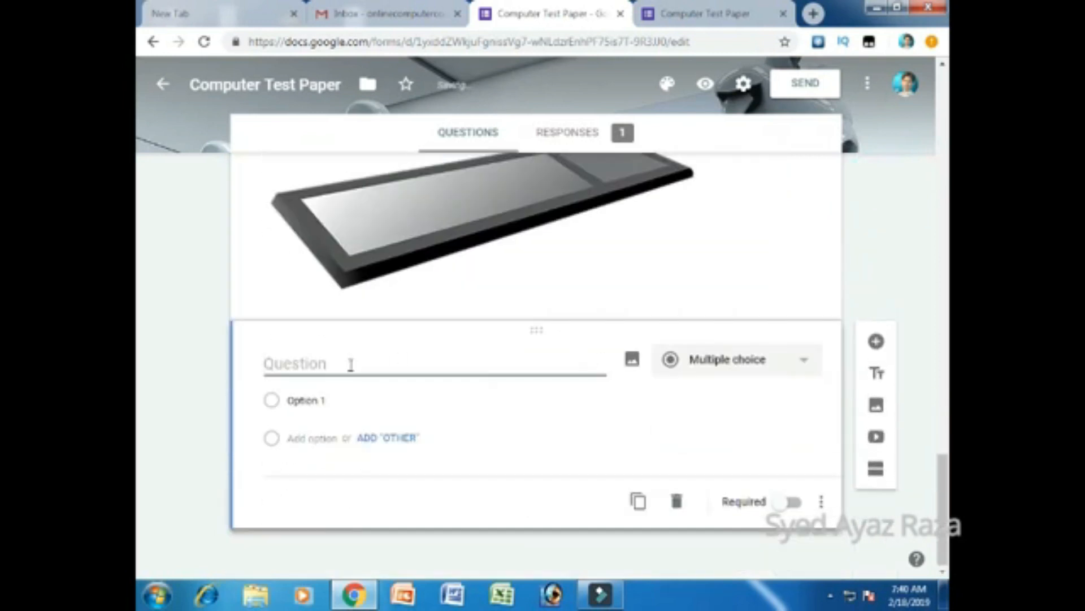
text(V)
key(BackSpace)
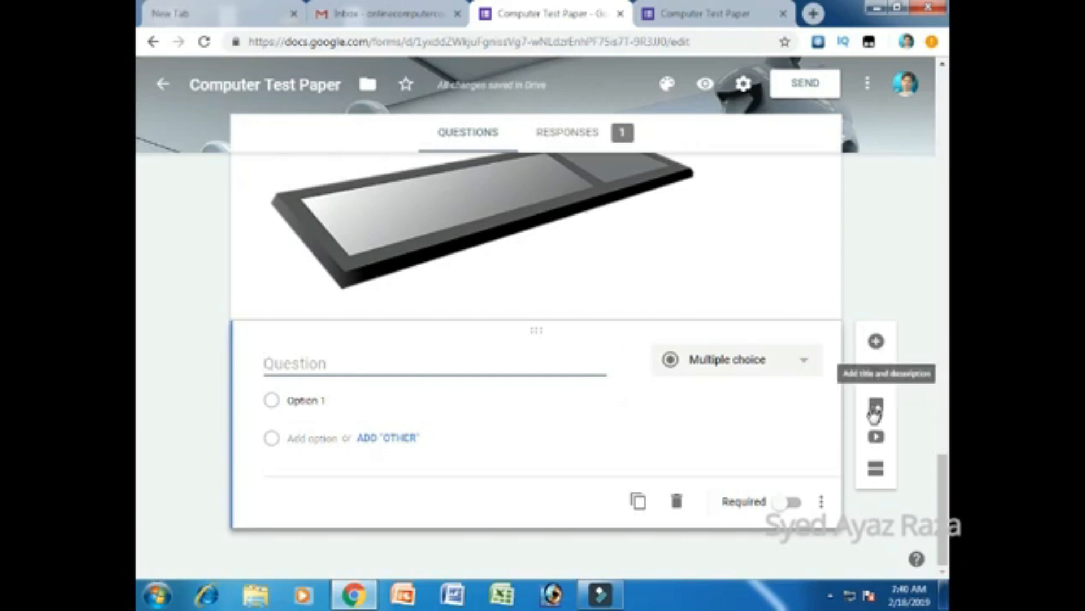
- Start adding a video below the blank question and examine the YouTube URL and video search sources
click(877, 438)
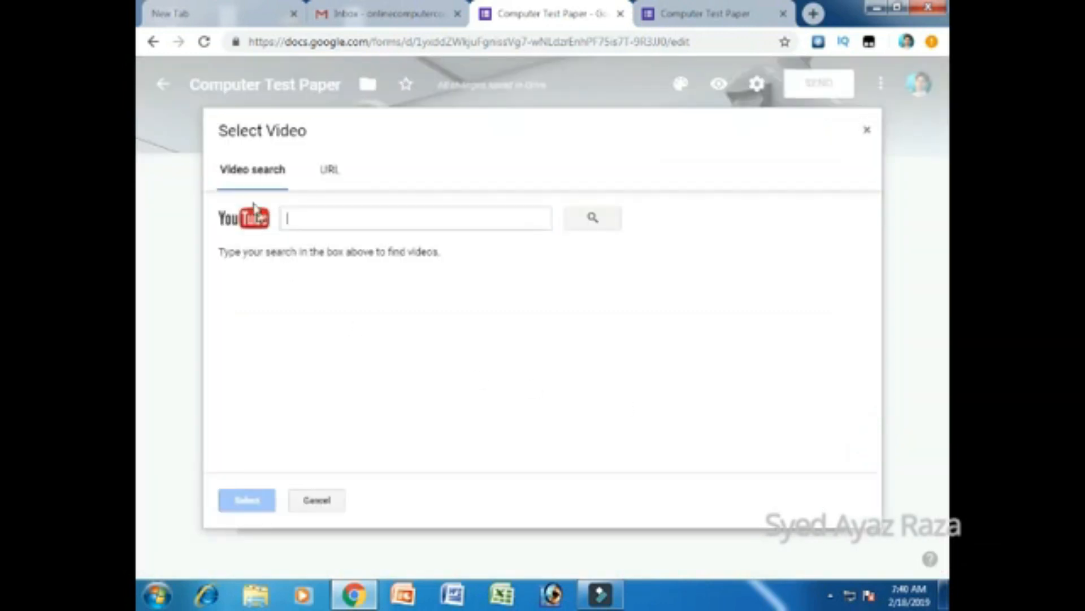
click(329, 172)
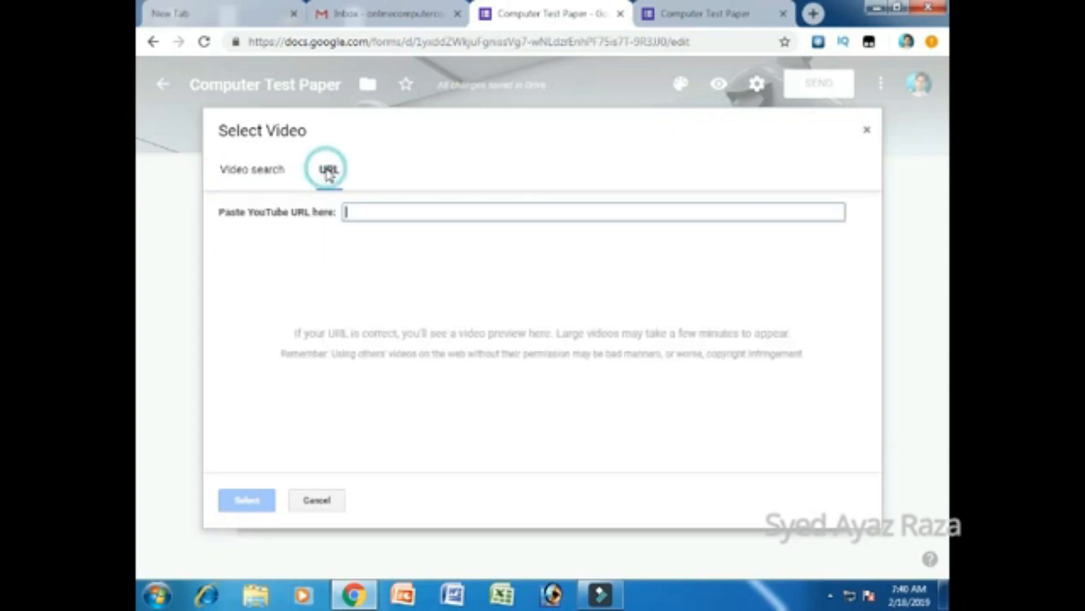
click(252, 170)
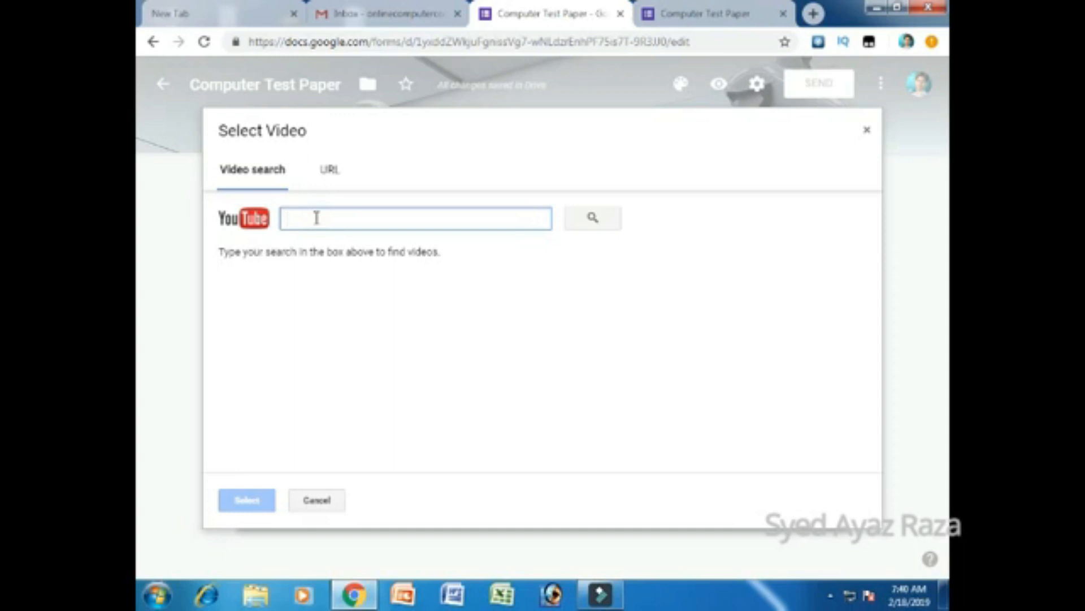
- Search YouTube for "google form" plus the creator's first name and insert the video "How To Create Google Forms | Full Tutorial From Start To Finish"
text(google form ayaz)
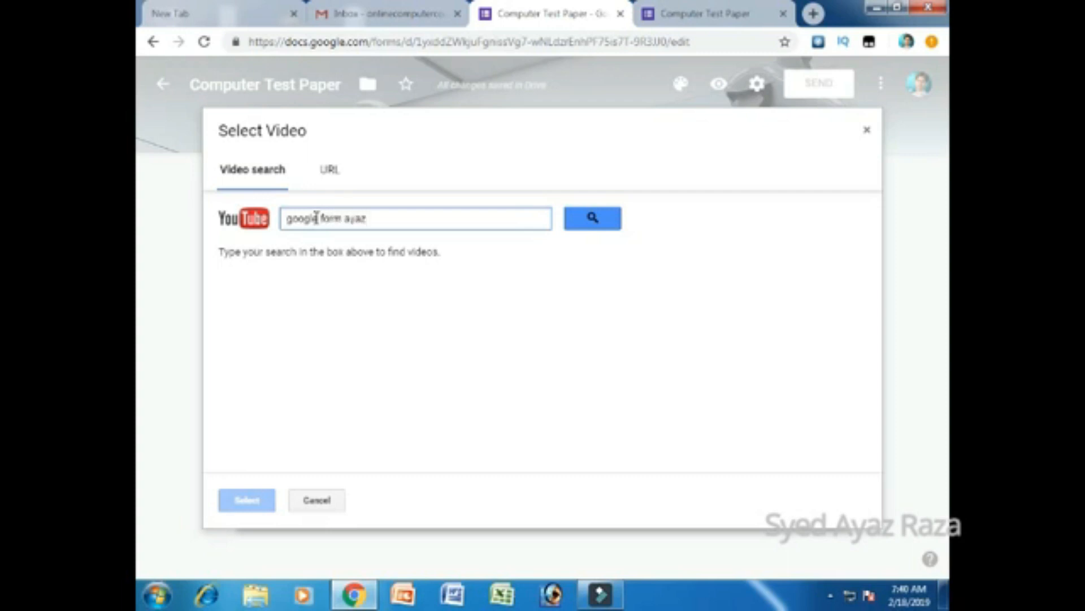
key(Return)
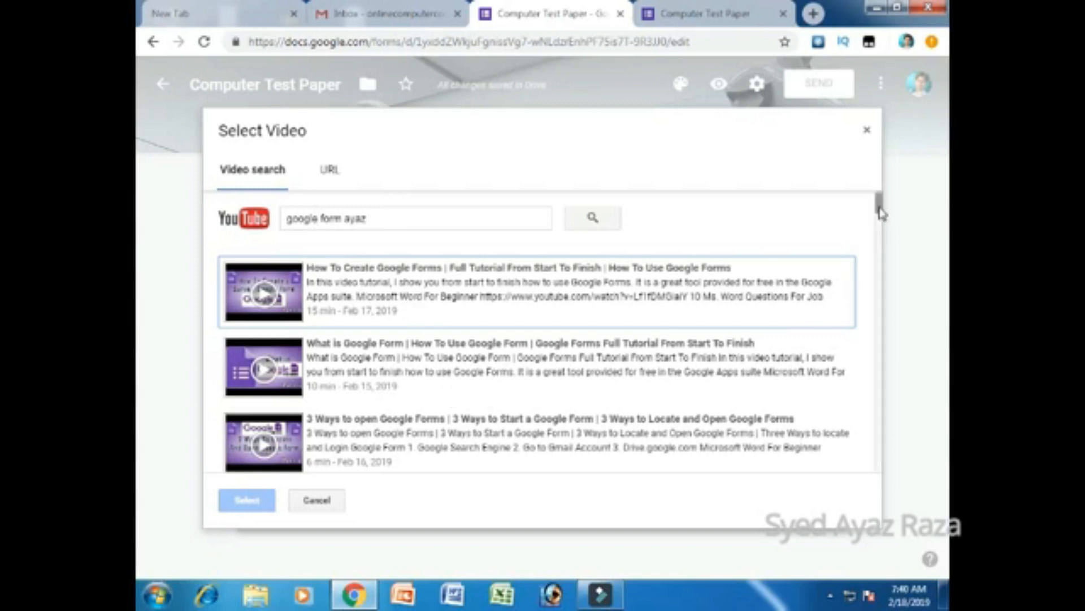
mouse_move(881, 212)
mouse_down()
mouse_move(891, 270)
mouse_move(882, 211)
mouse_up()
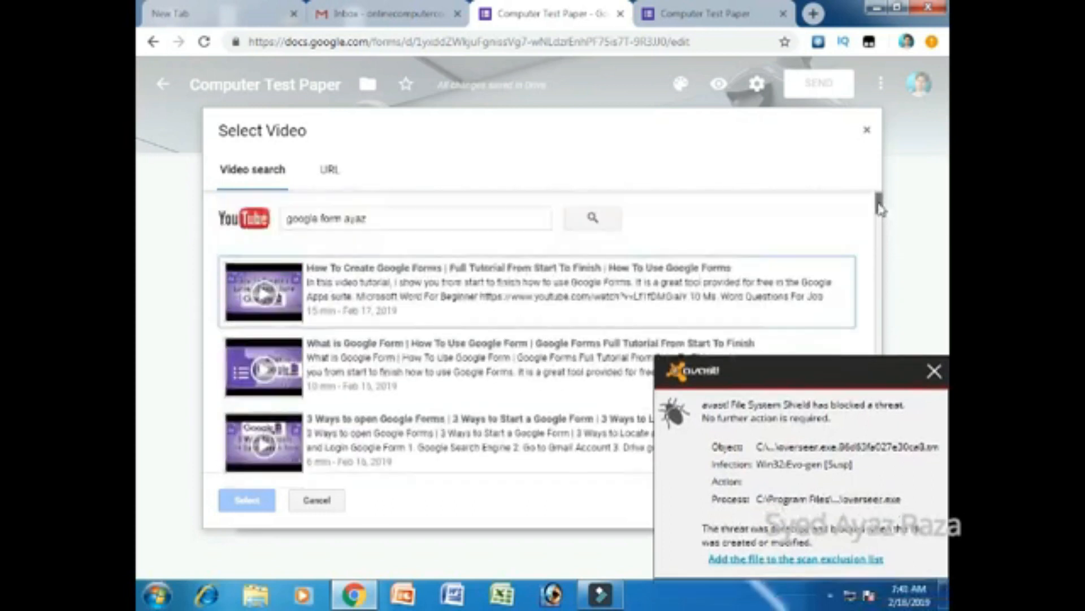
click(930, 377)
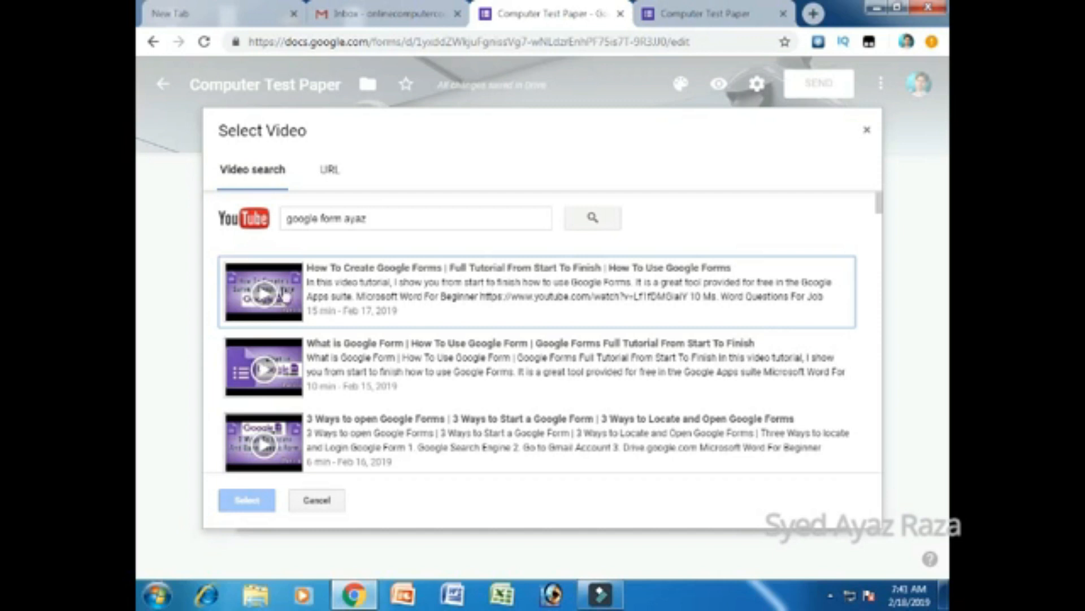
click(286, 296)
click(255, 502)
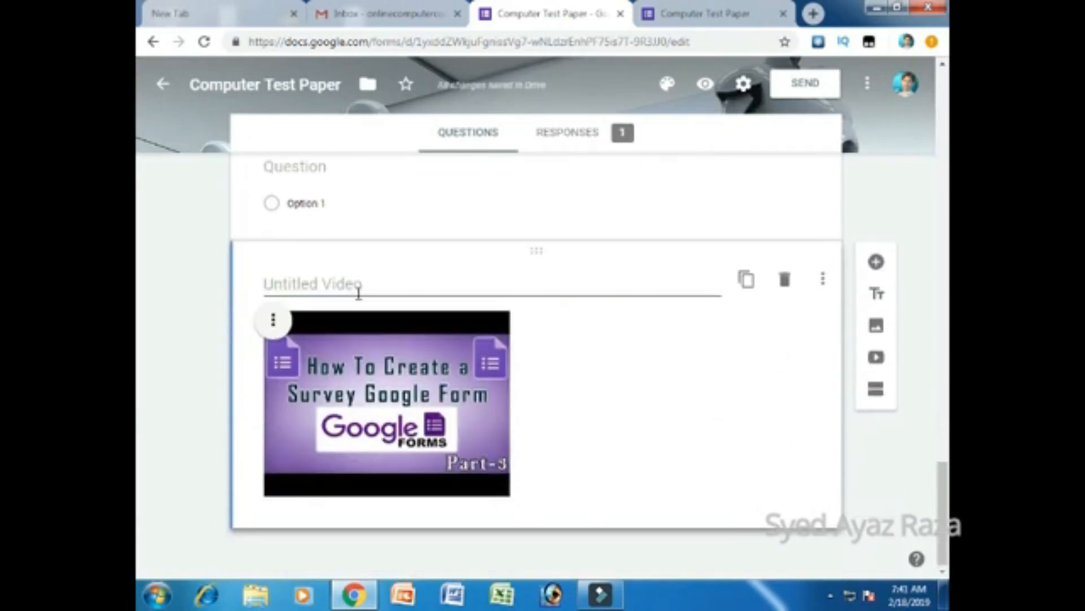
- Title the inserted video "How To Create Google Form"
text(How T)
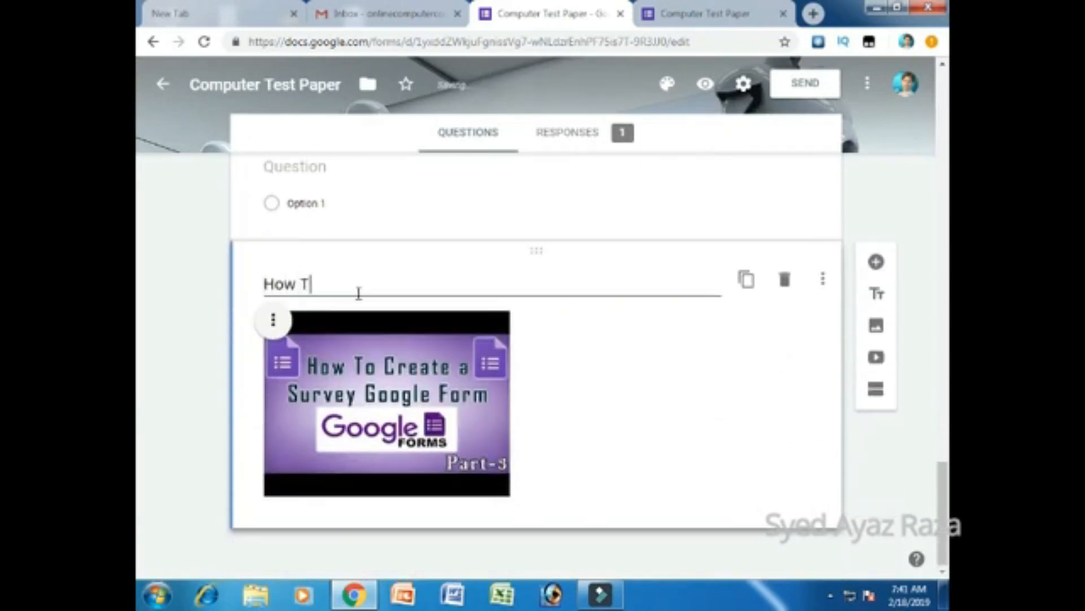
text(o Create Goog;e Forms)
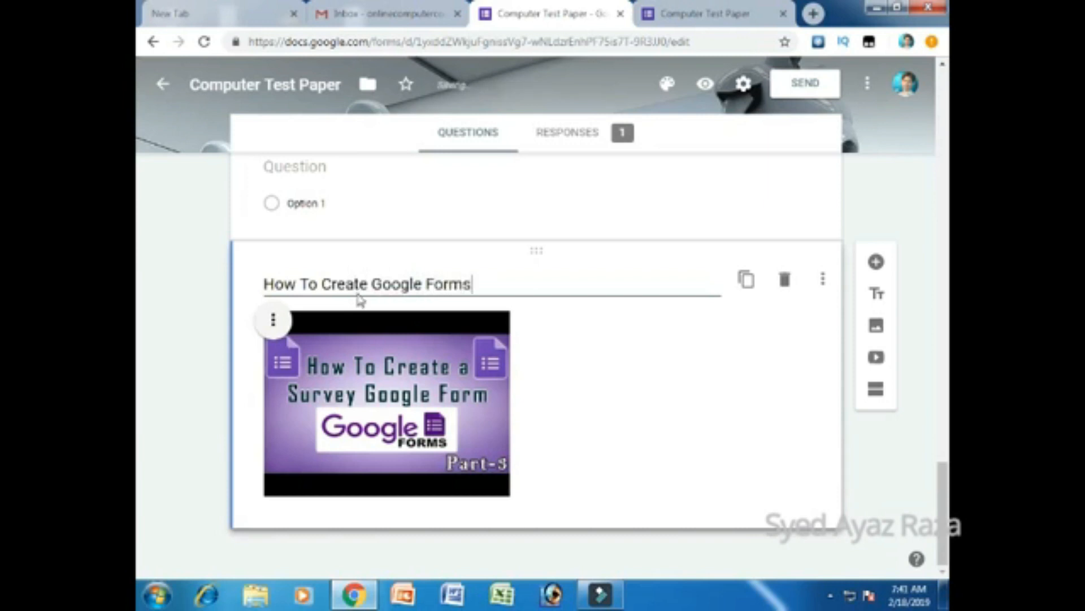
key(BackSpace)
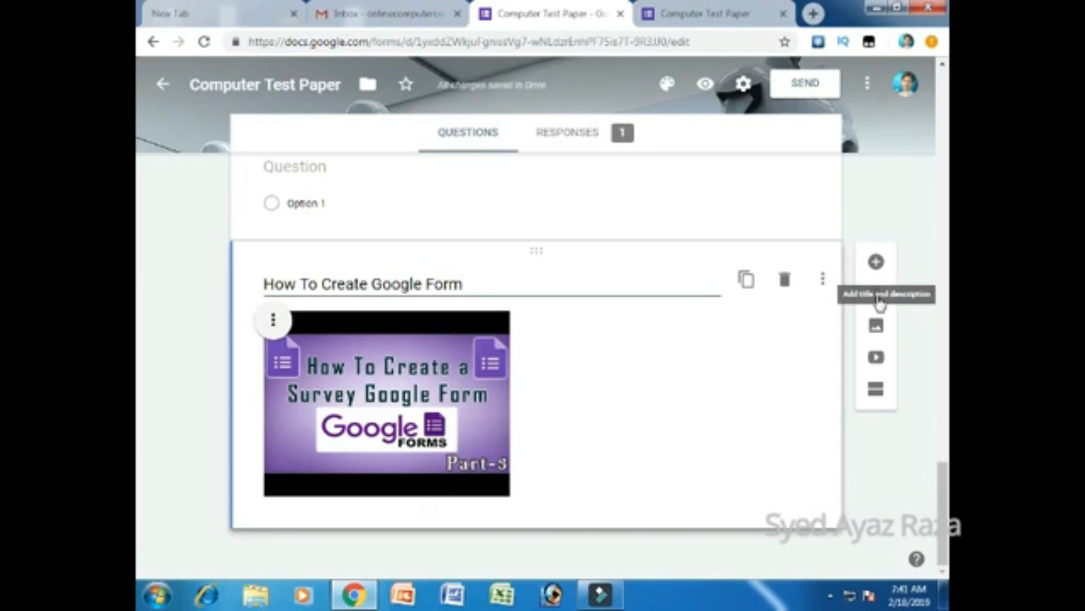
- Add a new section after the video and give it a title block "Ms. Word" with the description "Test"
click(877, 391)
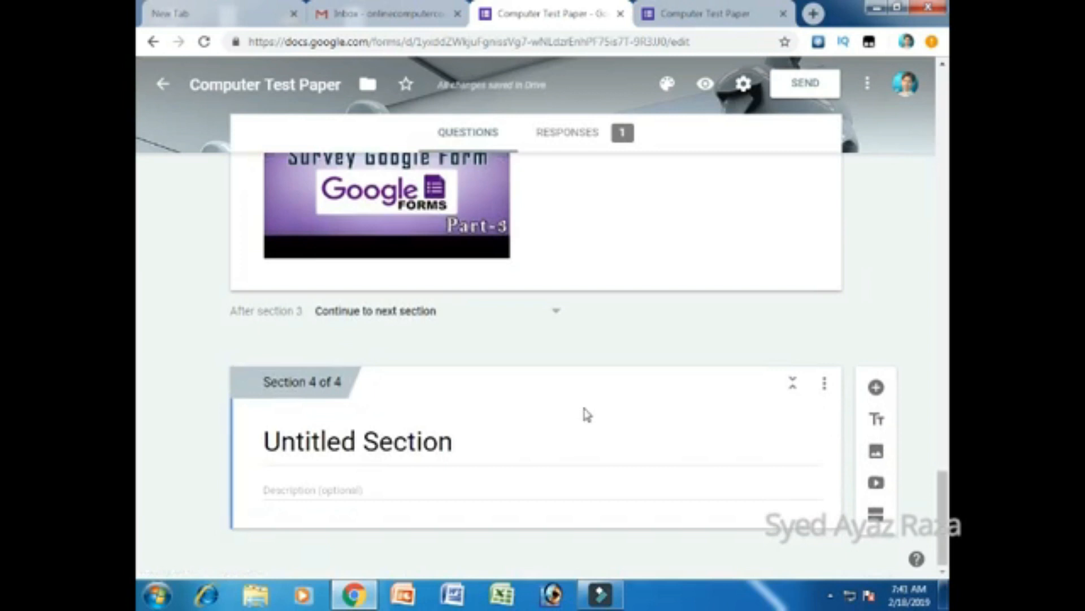
click(878, 421)
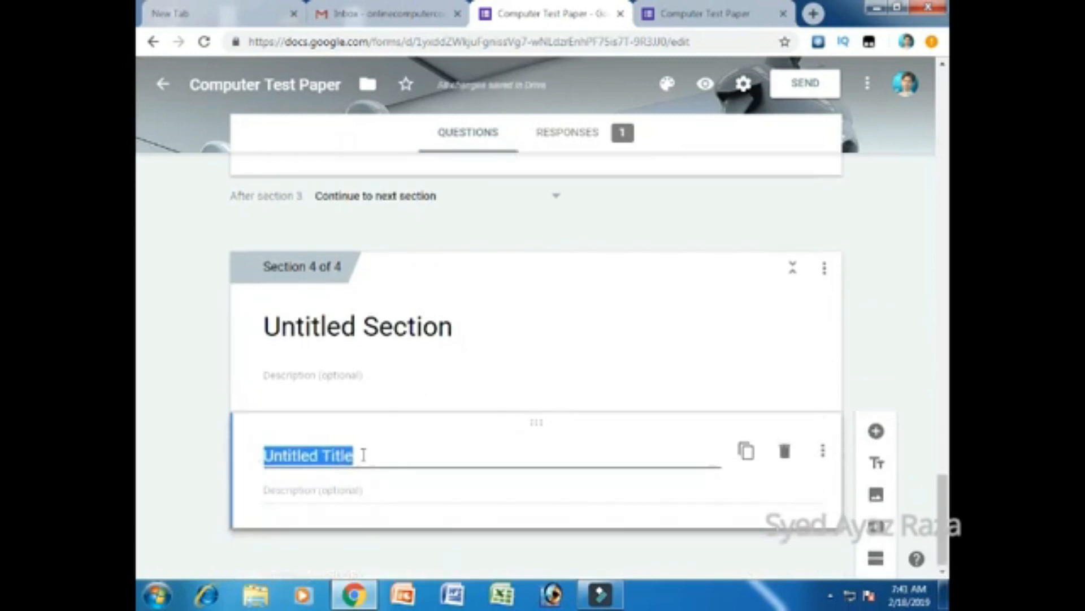
click(330, 492)
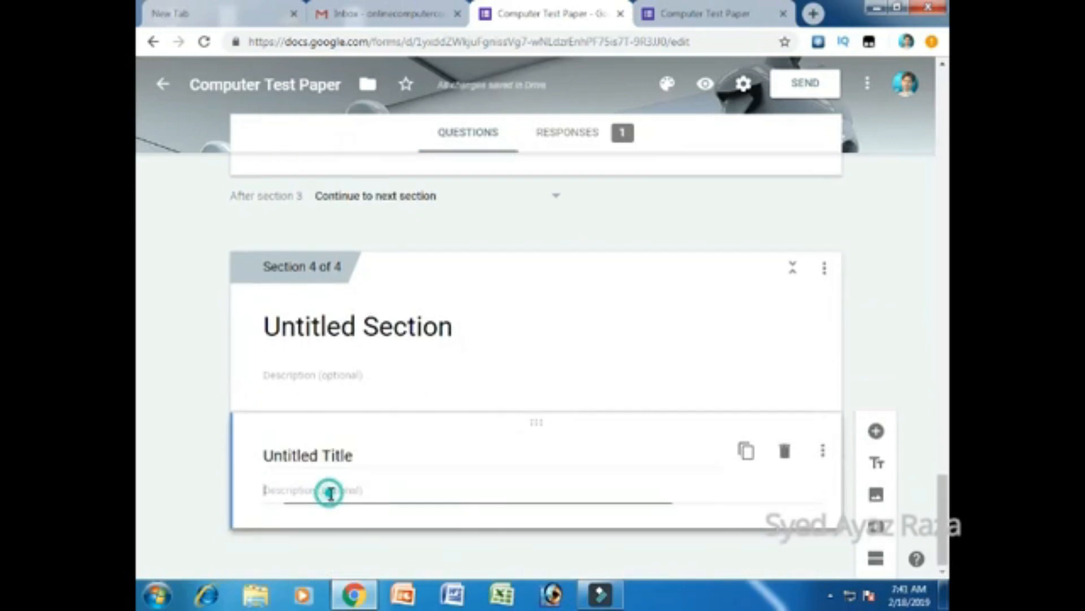
click(342, 455)
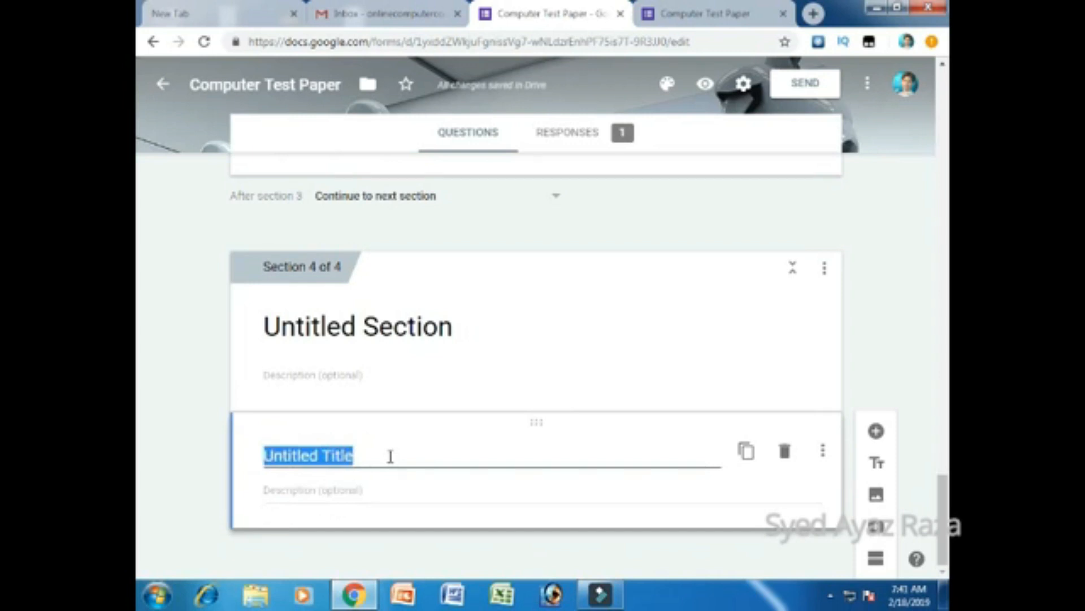
text(Ms. Word)
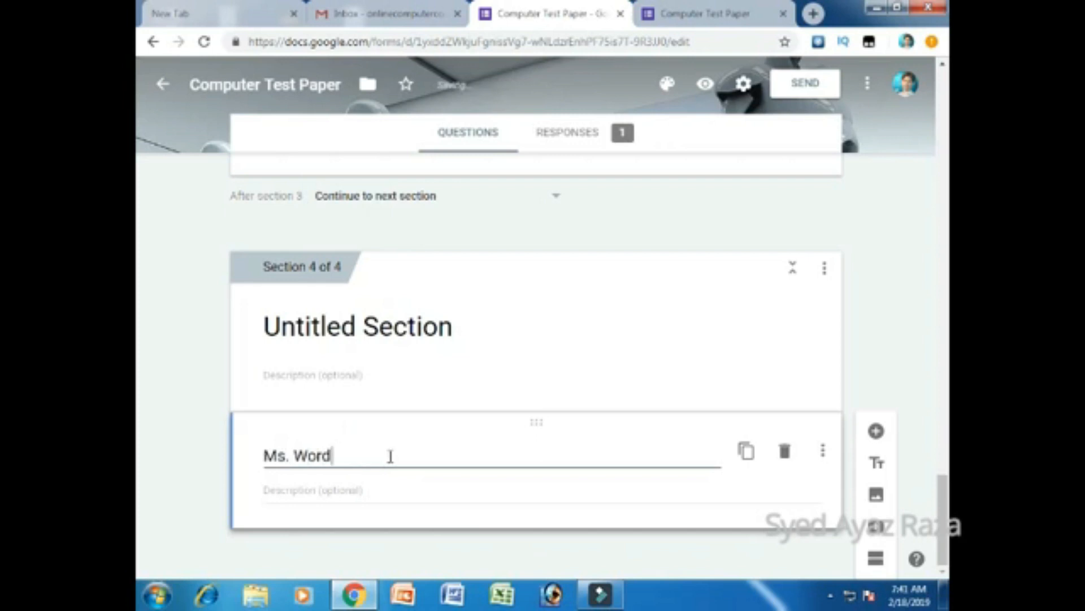
click(339, 490)
text(Te)
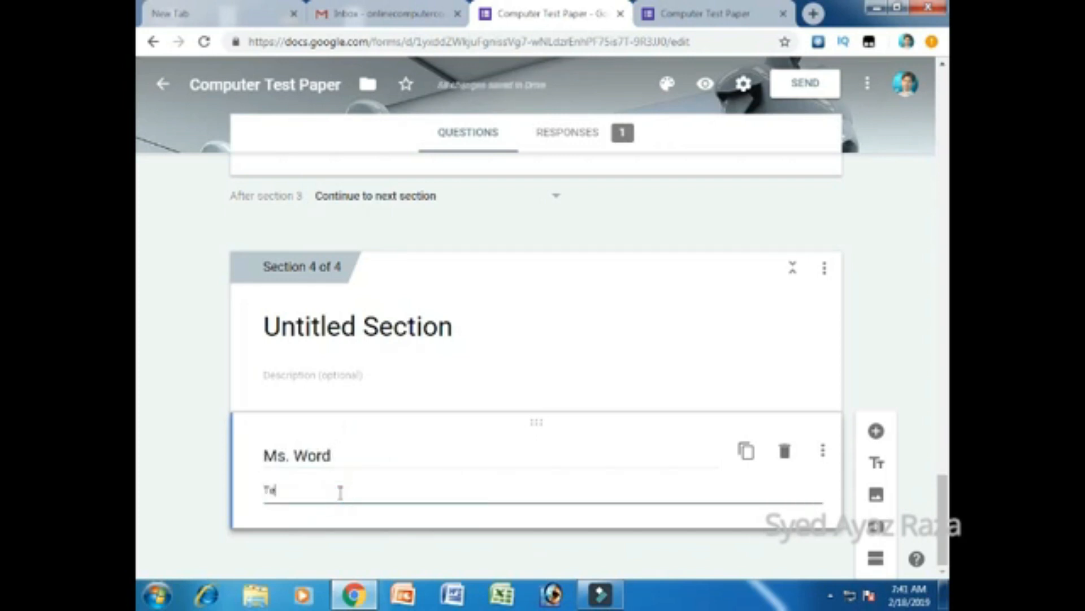
text(st)
- Move the "Ms. Word" title block out of section 4 to the end of section 3, below the video
drag(235, 419, 227, 214)
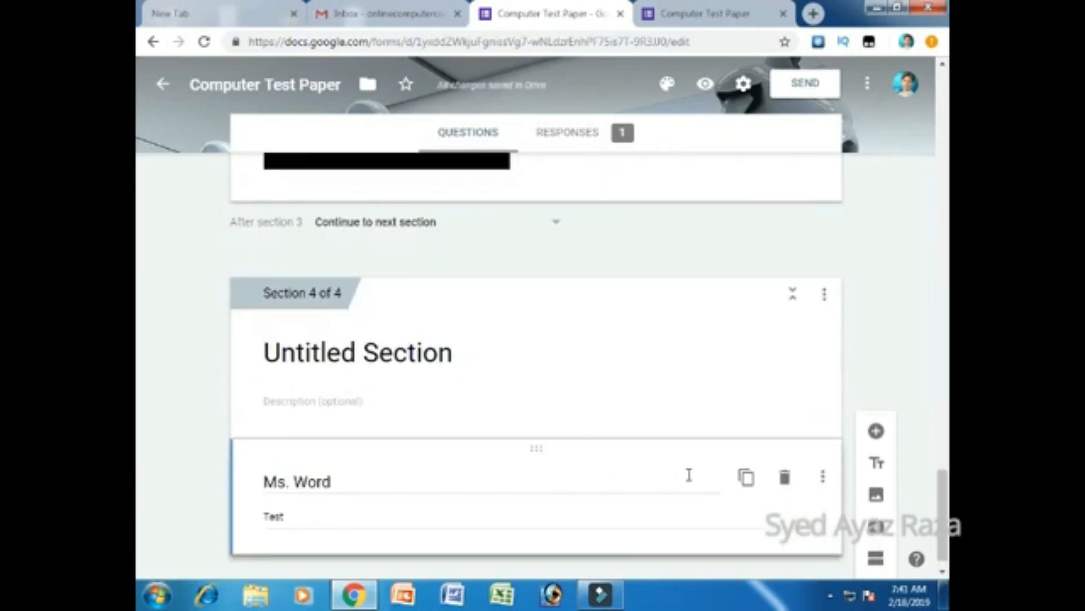
drag(837, 450, 825, 340)
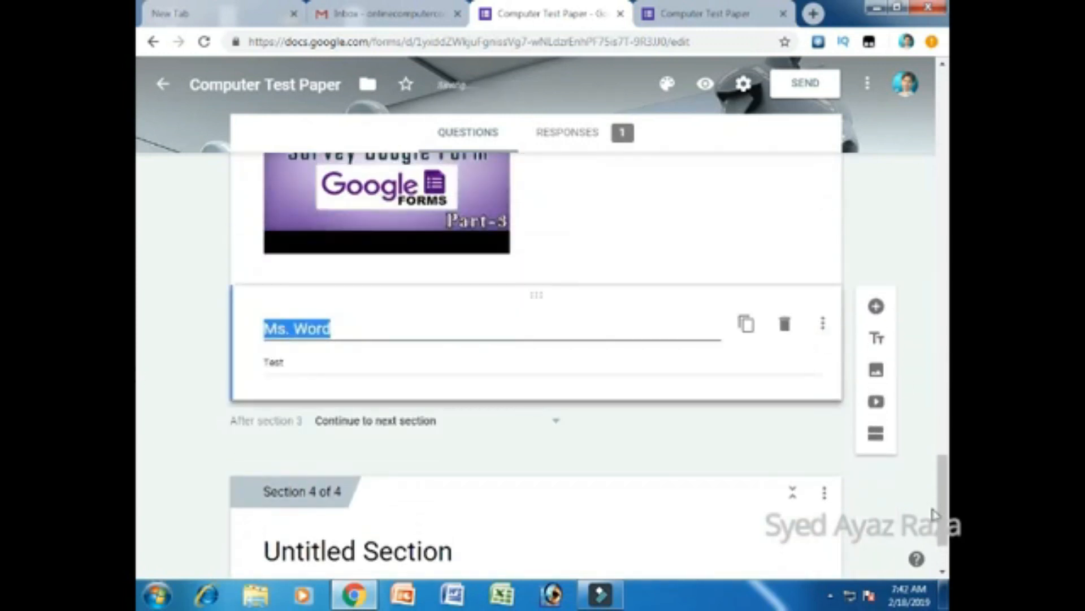
- Set the form's theme color to slate grey and replace the header with the colorful candy picture from the Work and School category
drag(938, 509, 927, 124)
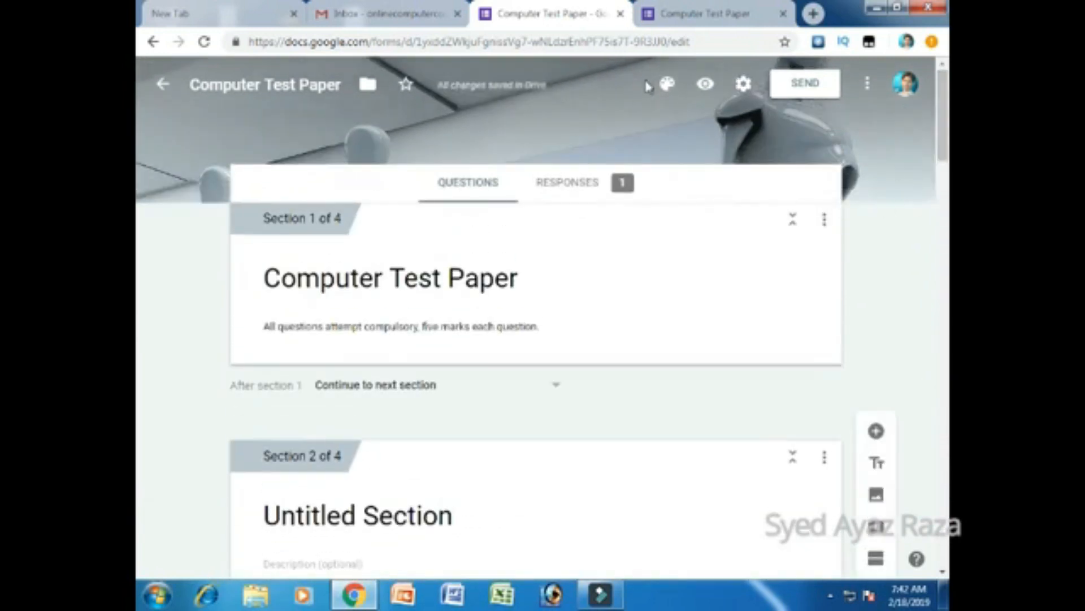
click(666, 84)
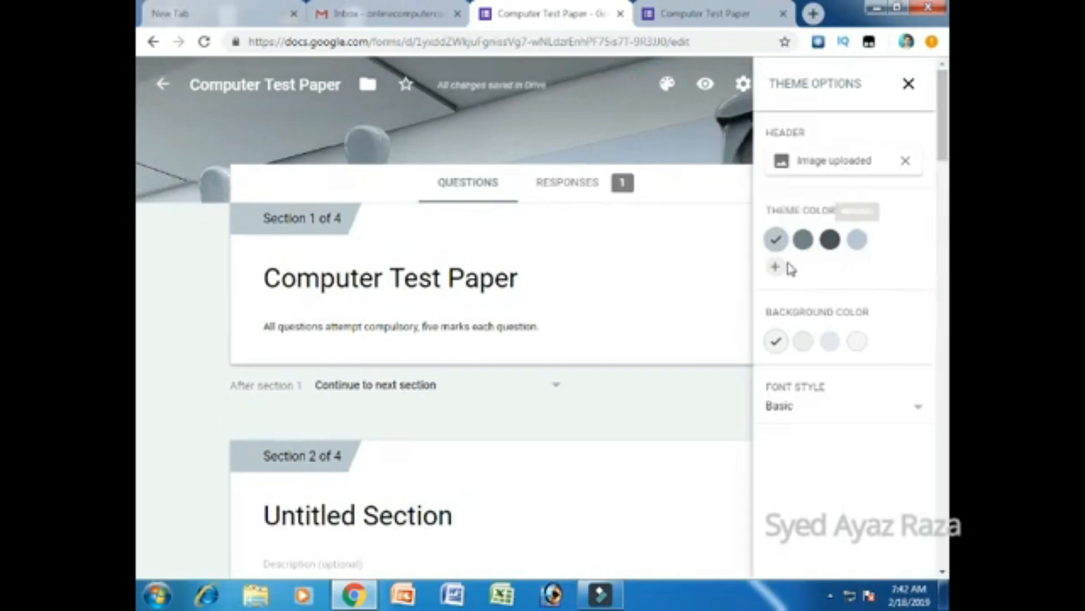
click(805, 244)
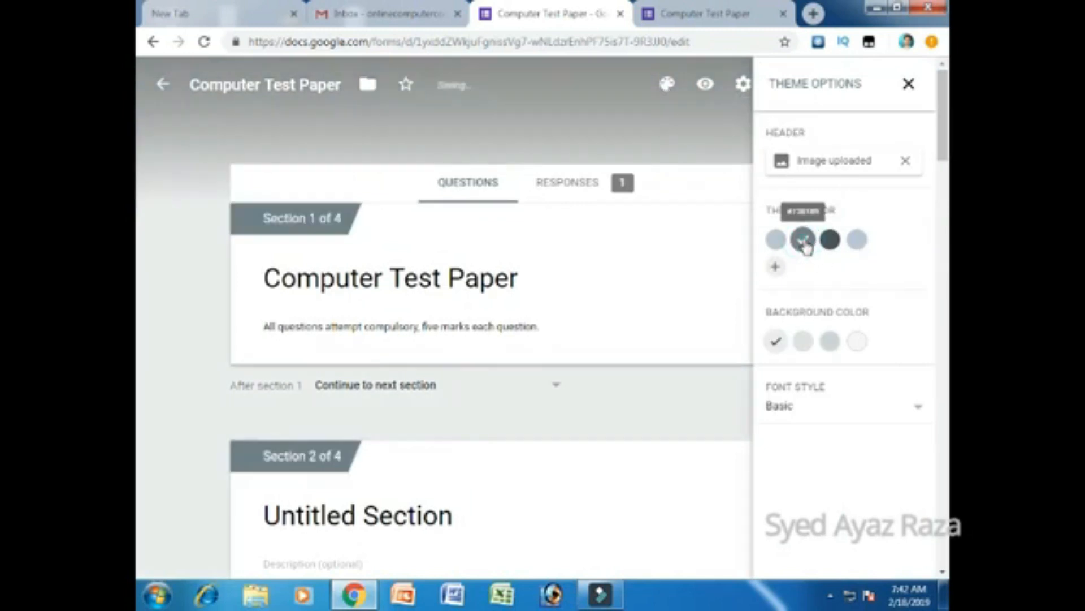
click(823, 163)
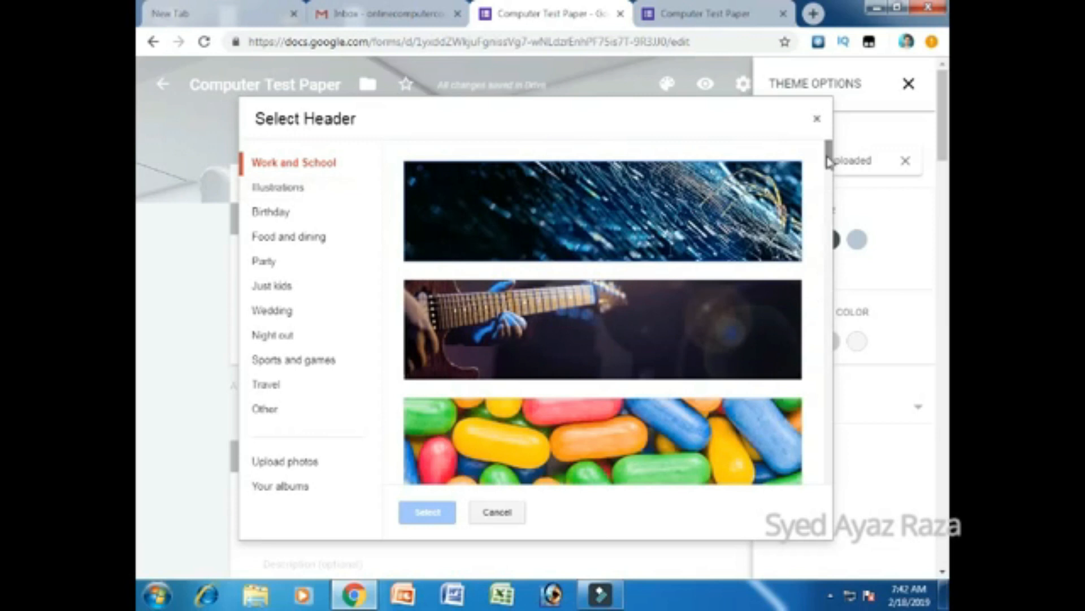
scroll(829, 163, down, 2)
click(732, 310)
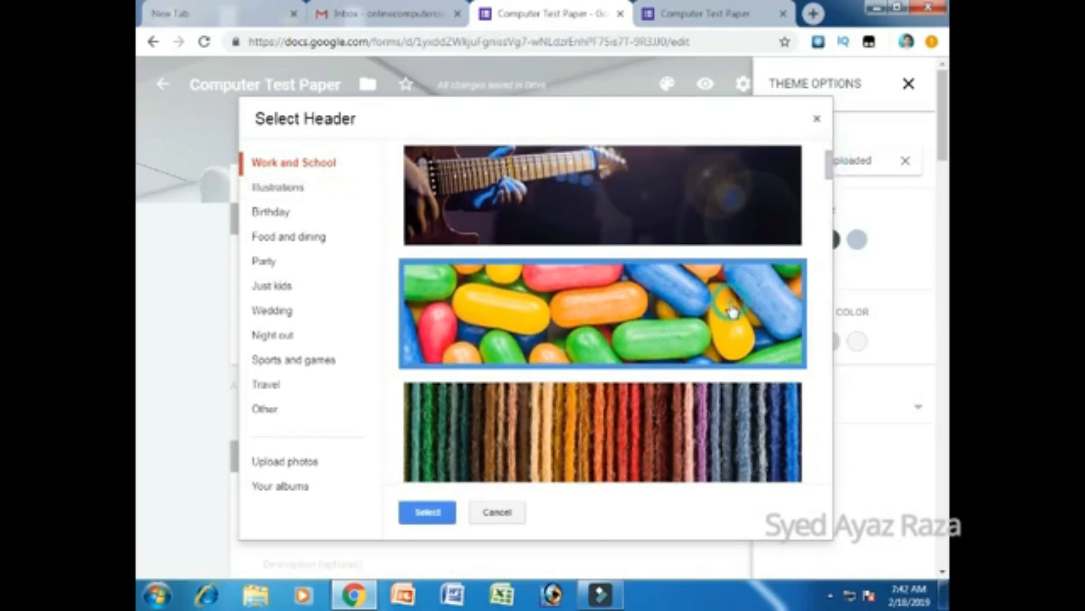
click(429, 512)
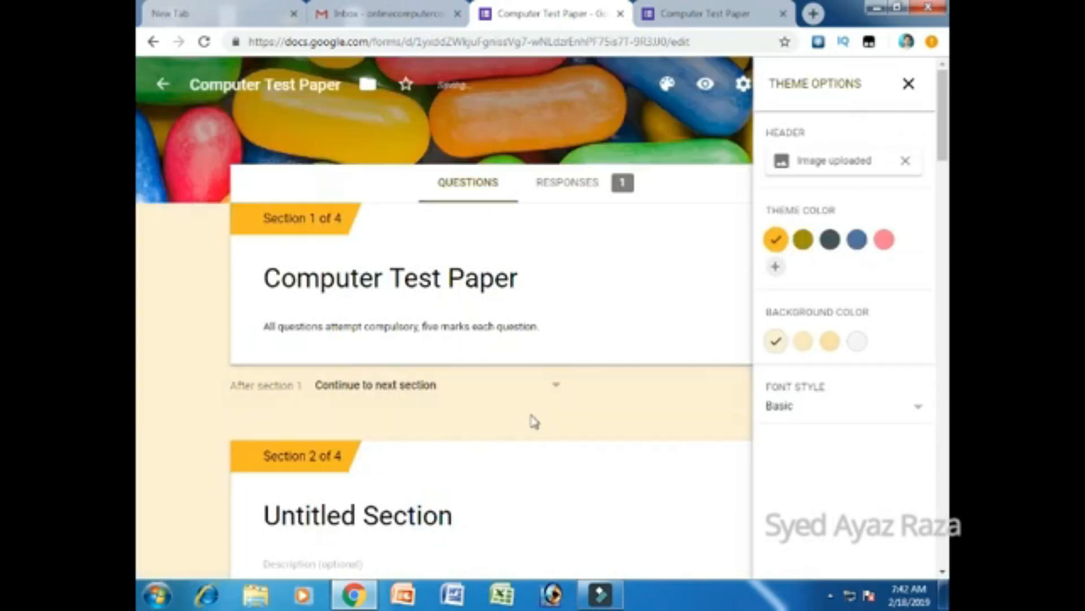
click(905, 85)
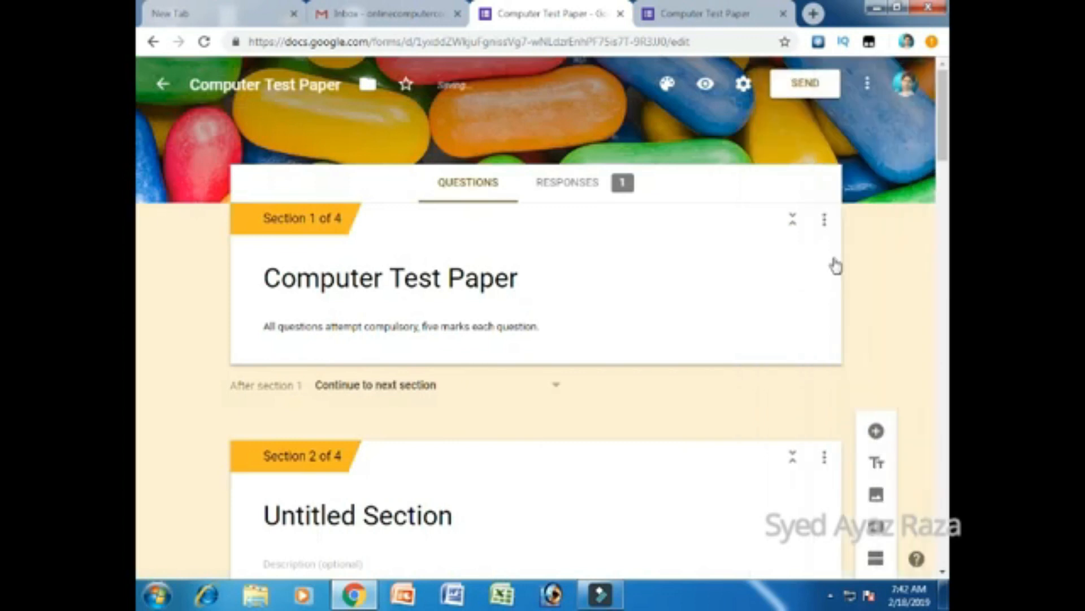
- Close the old preview, look through the first two sections in a fresh preview of the rethemed form, and return to the form editor
scroll(837, 294, down, 5)
scroll(844, 360, down, 5)
scroll(844, 360, up, 10)
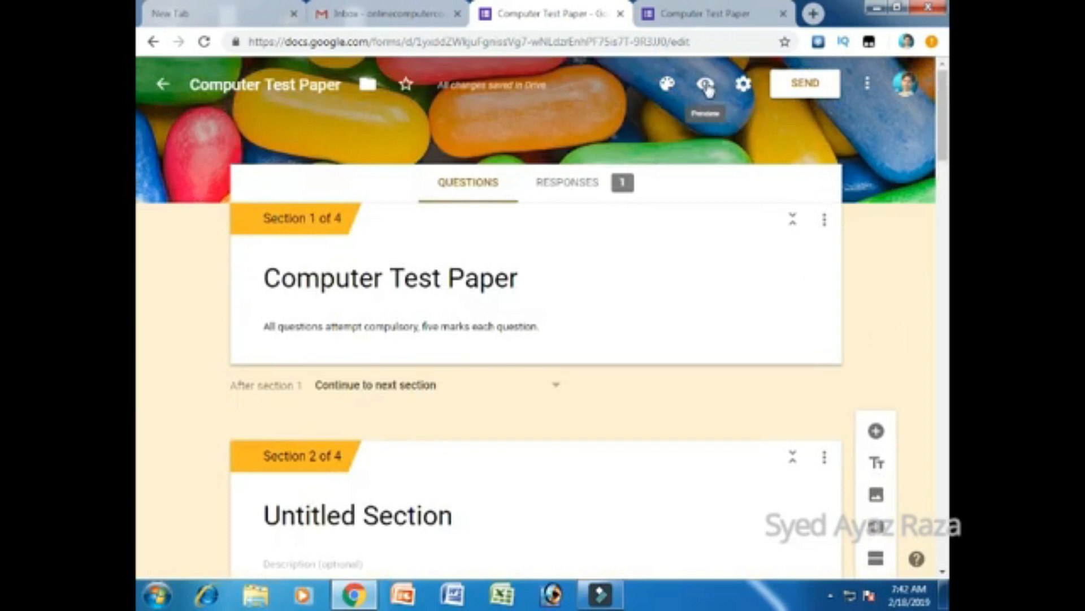
click(783, 13)
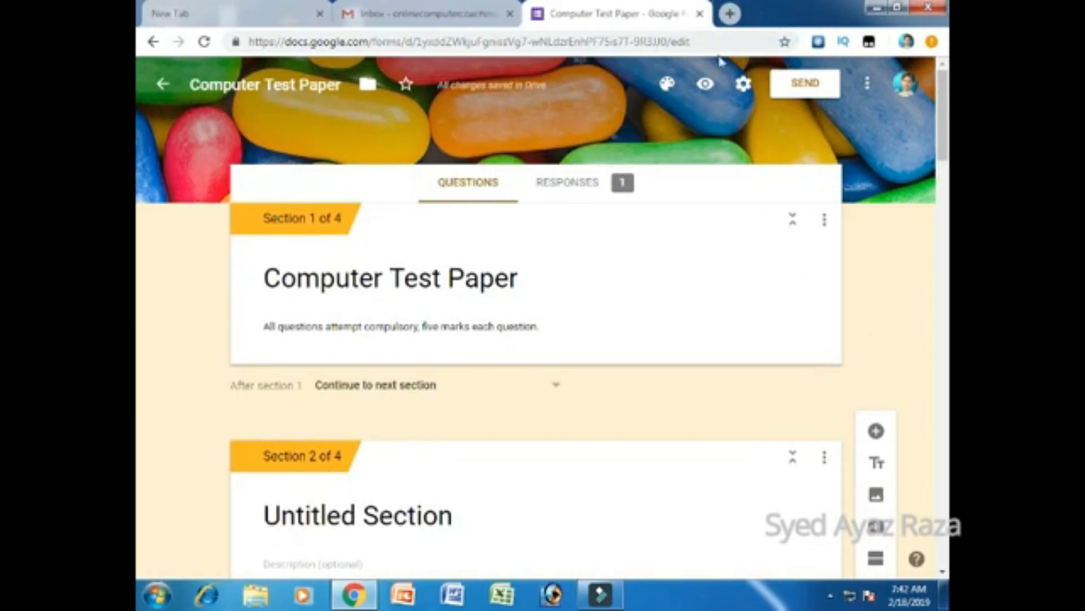
click(703, 88)
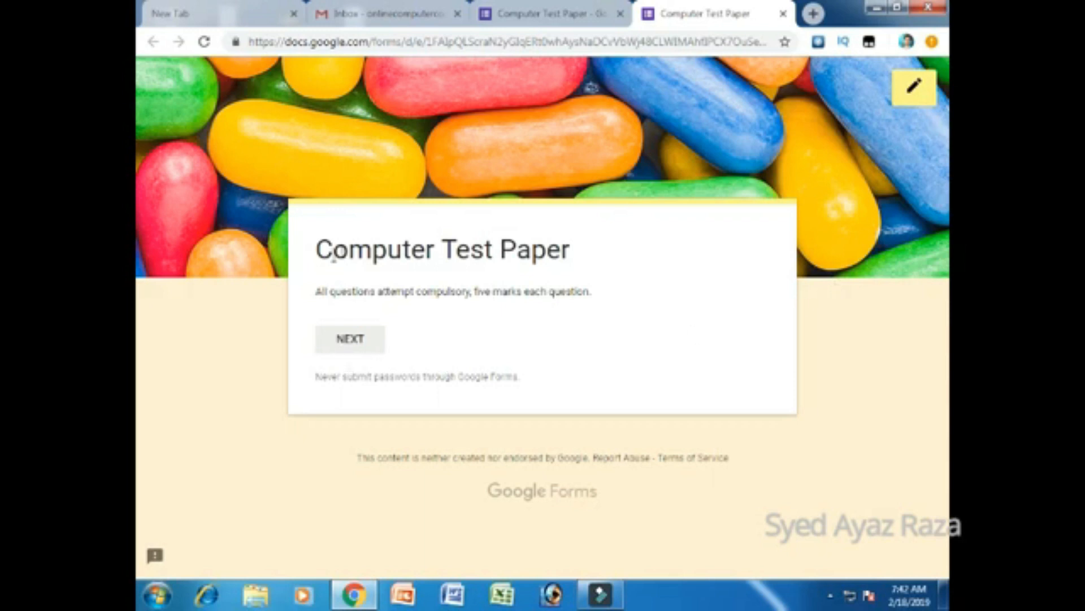
click(356, 337)
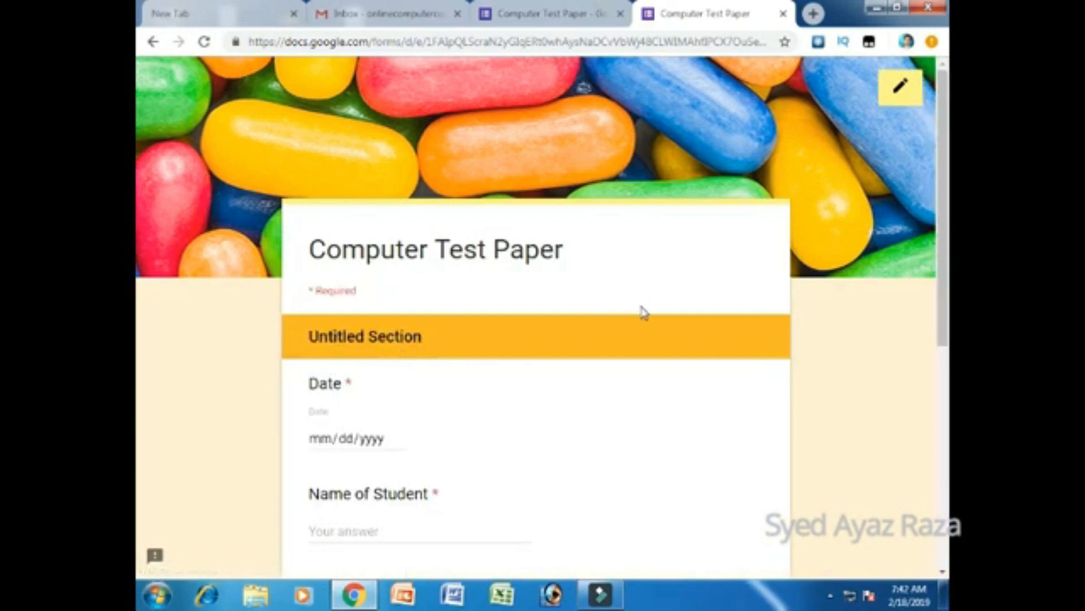
scroll(644, 311, down, 5)
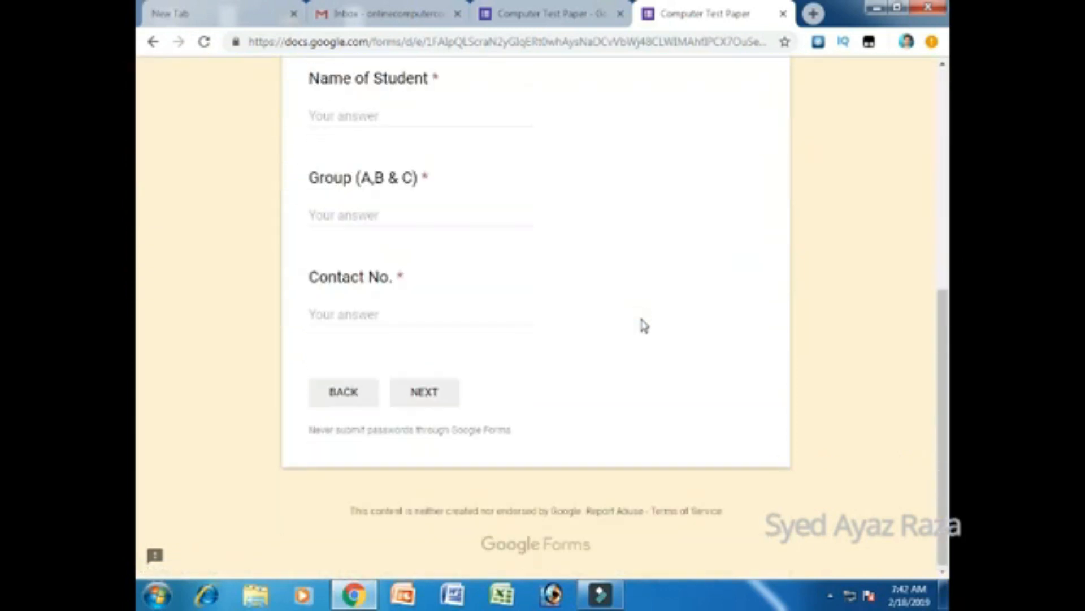
scroll(643, 326, up, 5)
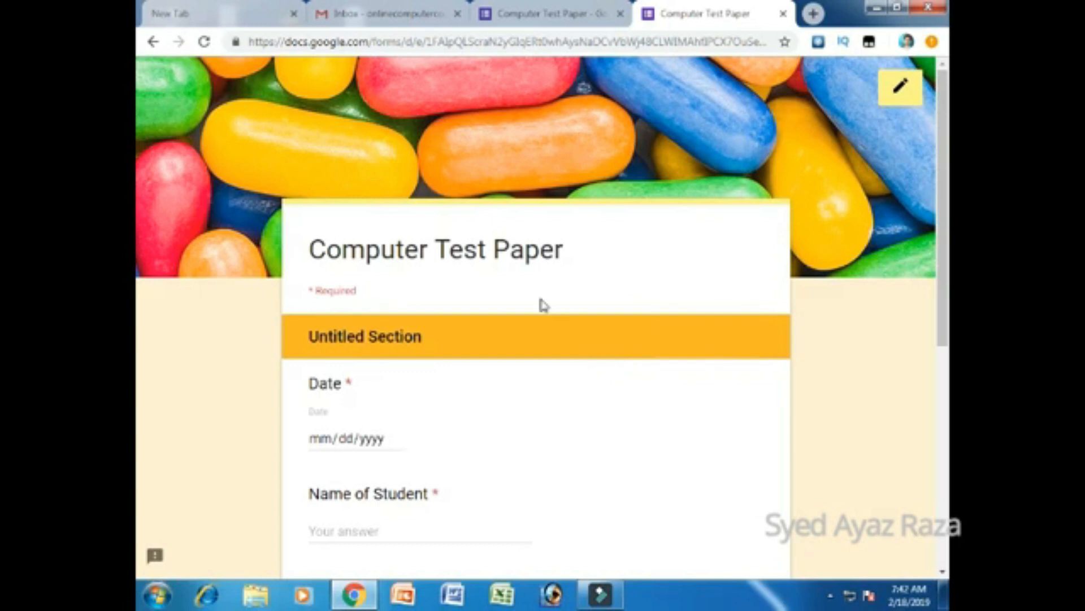
click(545, 12)
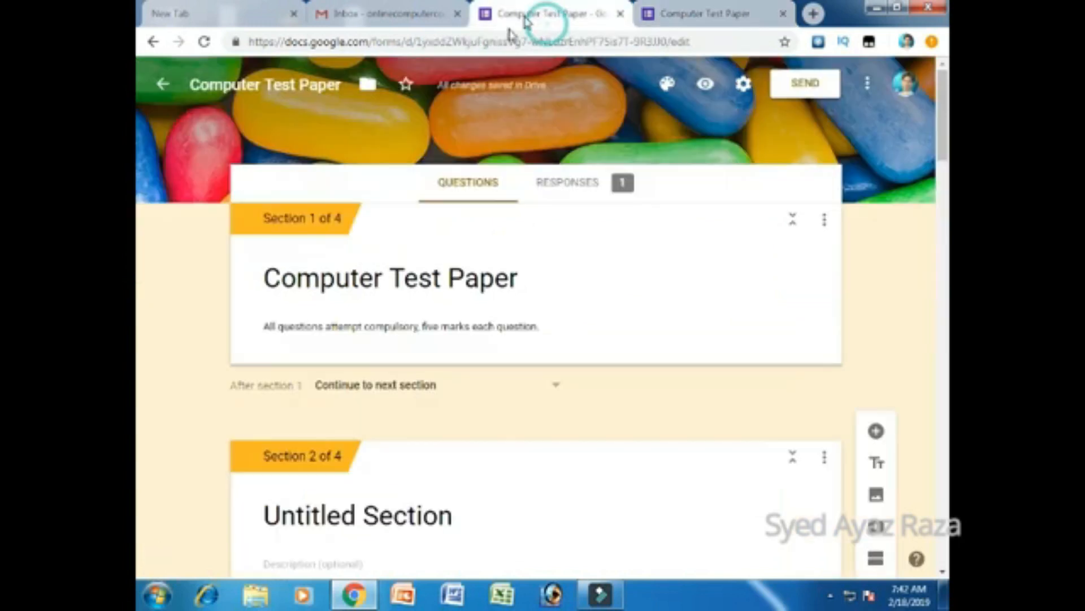
- Open the form's settings and review the General and Presentation options
click(745, 89)
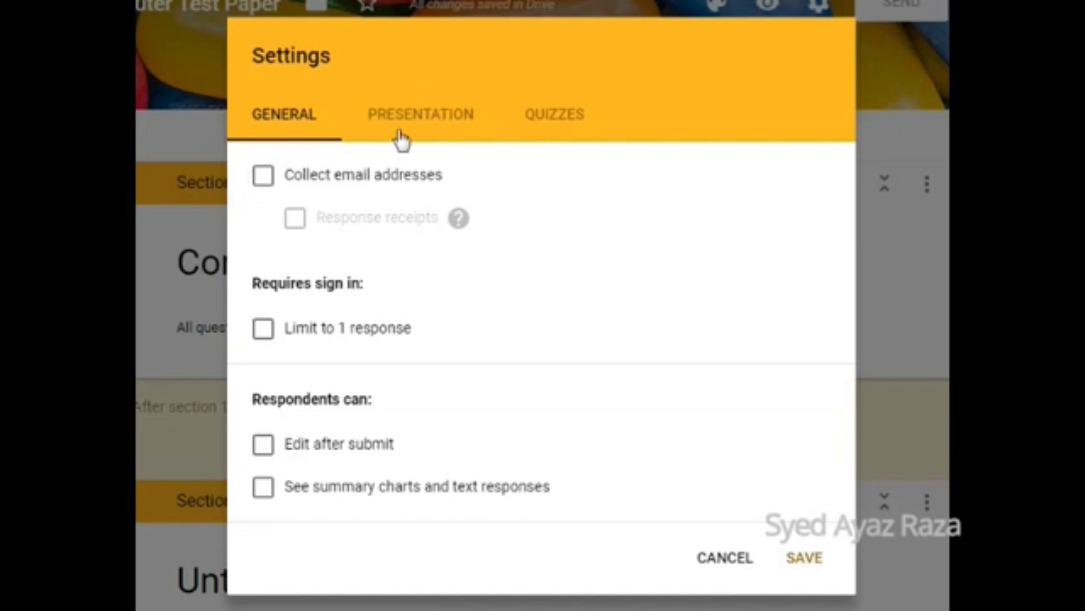
click(400, 131)
click(302, 115)
click(419, 138)
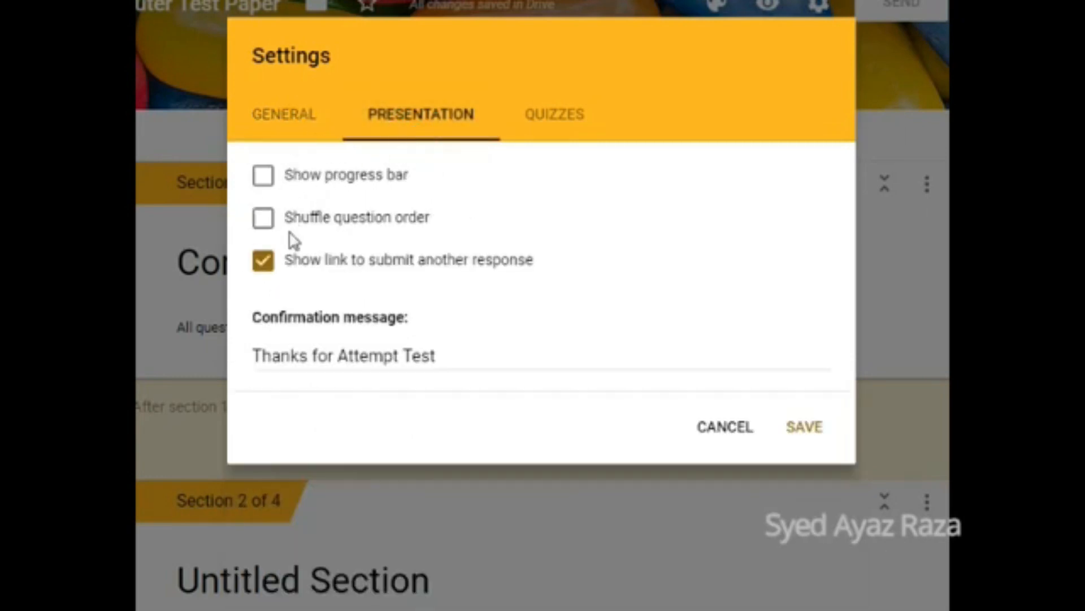
- Try the Show progress bar and Shuffle question order options, clearing each one again
click(264, 177)
click(264, 180)
click(265, 221)
click(267, 223)
- Try turning the form into a quiz, switch the quiz option off again, and discard the settings
click(552, 129)
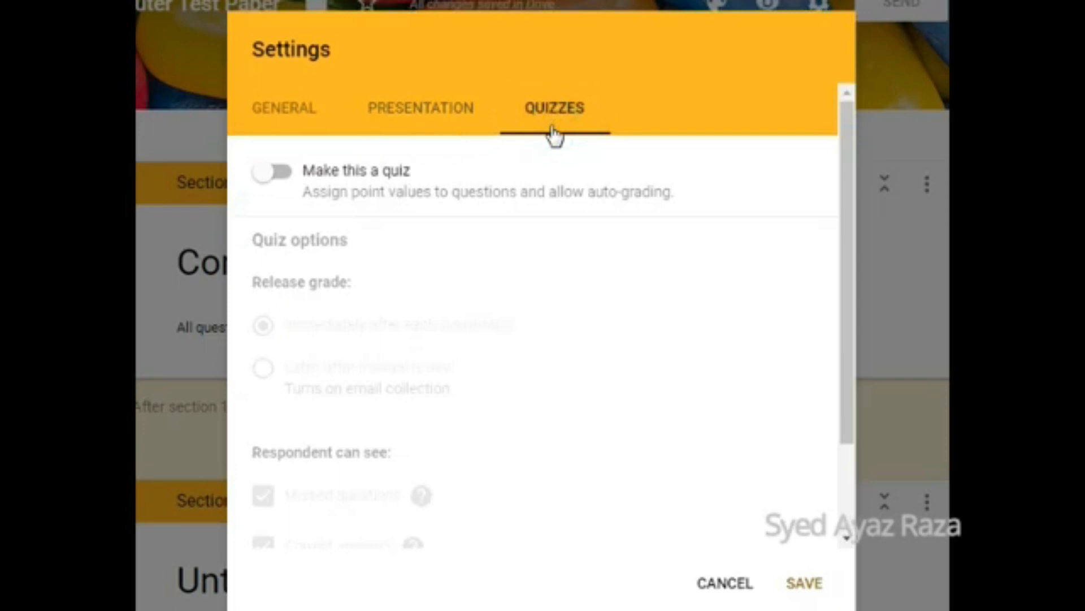
click(288, 176)
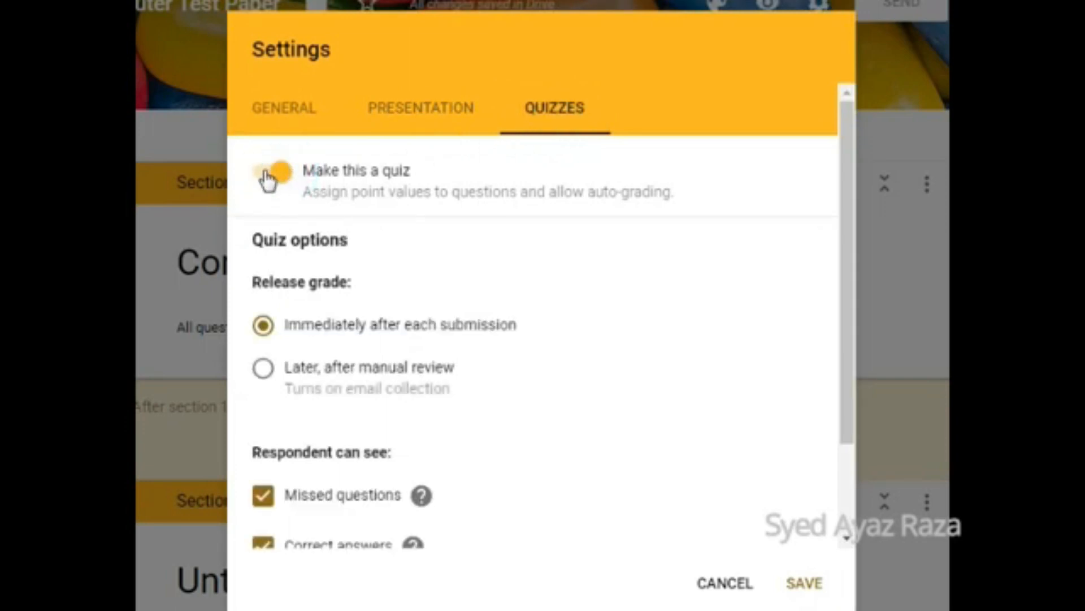
click(267, 177)
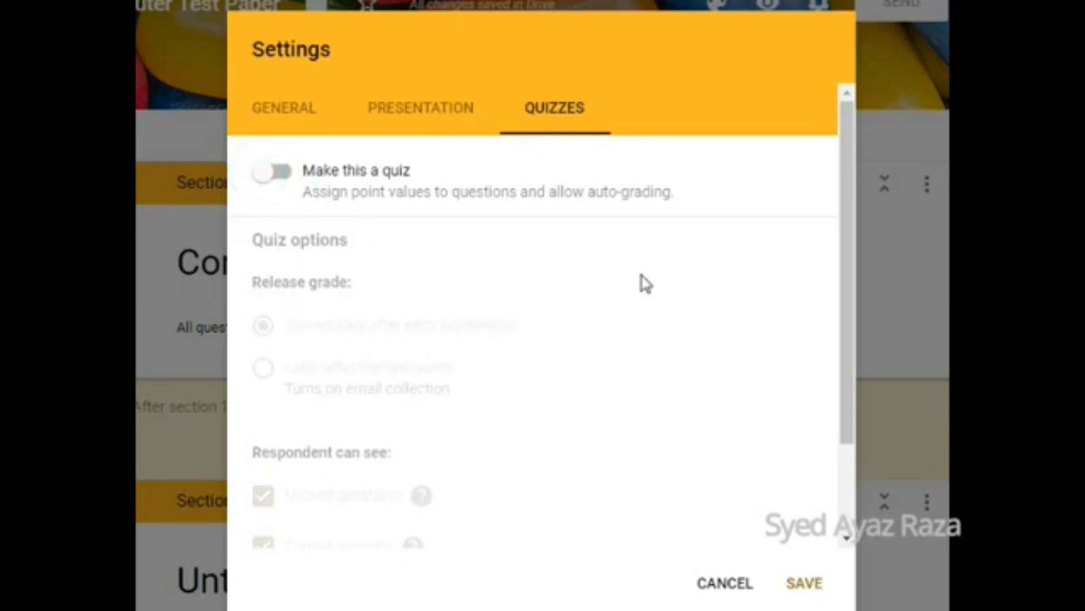
scroll(842, 308, down, 3)
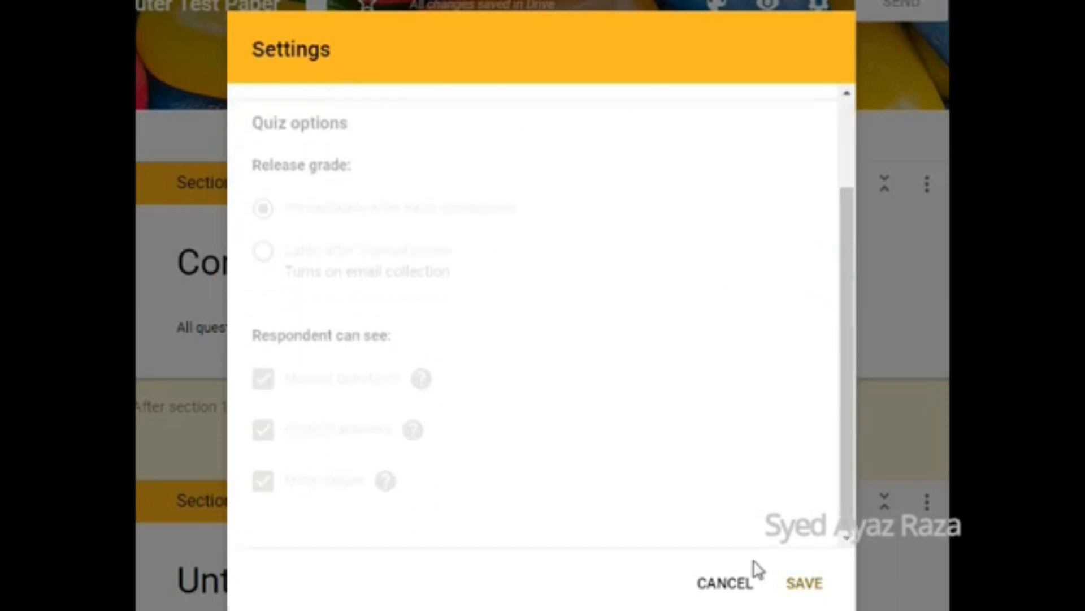
click(740, 592)
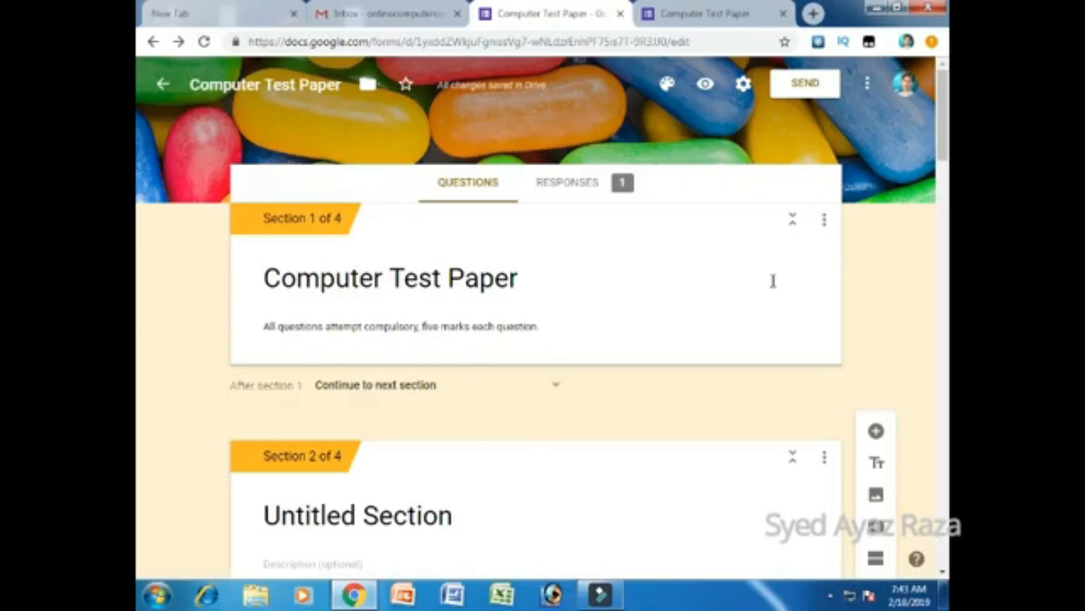
scroll(834, 280, down, 3)
click(867, 84)
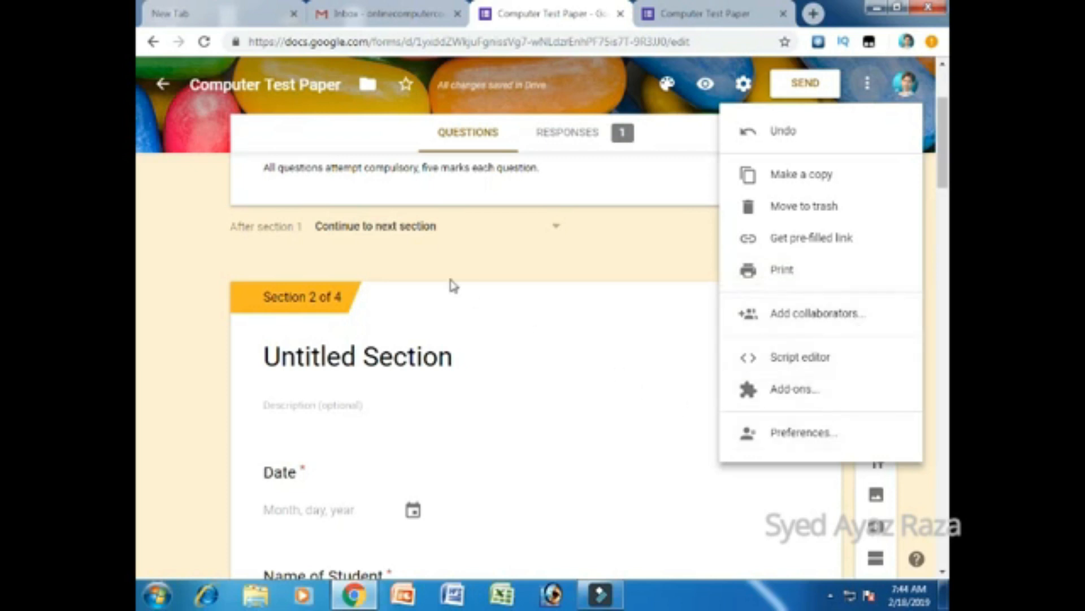
click(207, 249)
scroll(671, 247, up, 3)
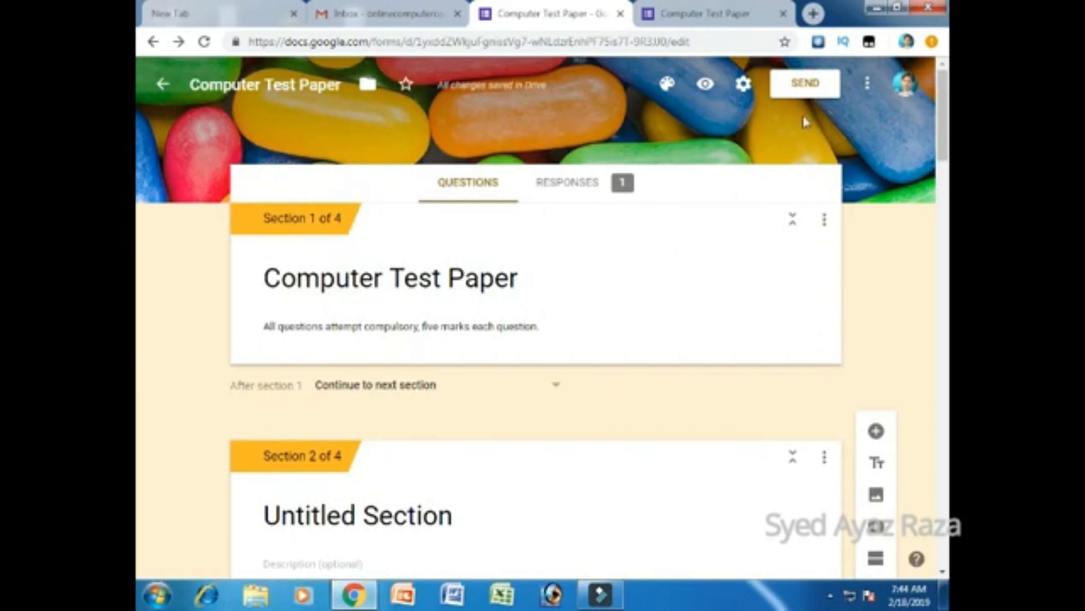
- Open the form's collaborator sharing settings, look at the invitation options, and close them without inviting anyone
click(868, 85)
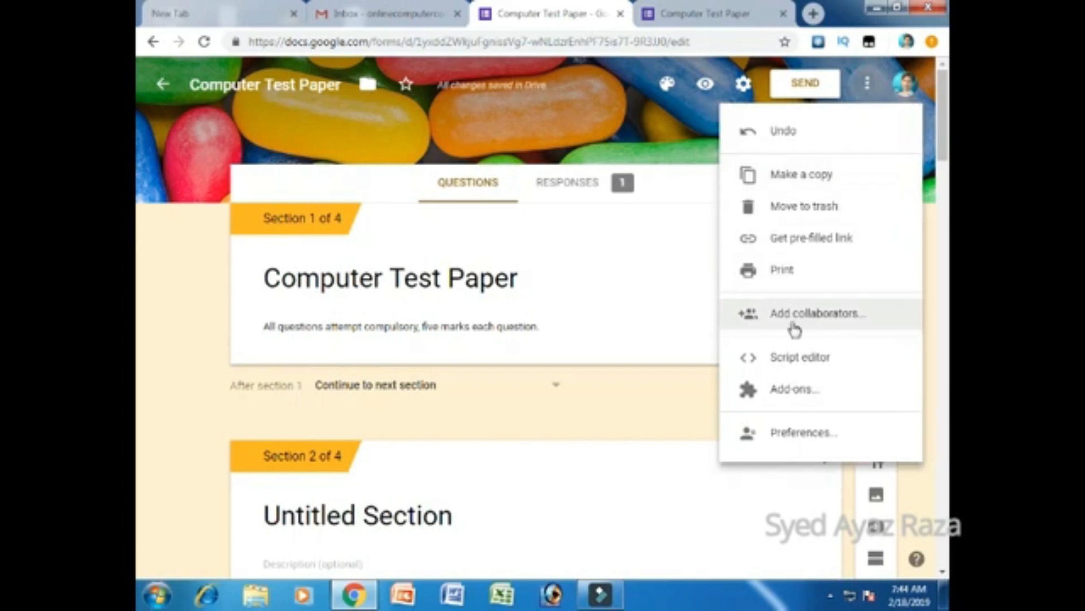
click(836, 327)
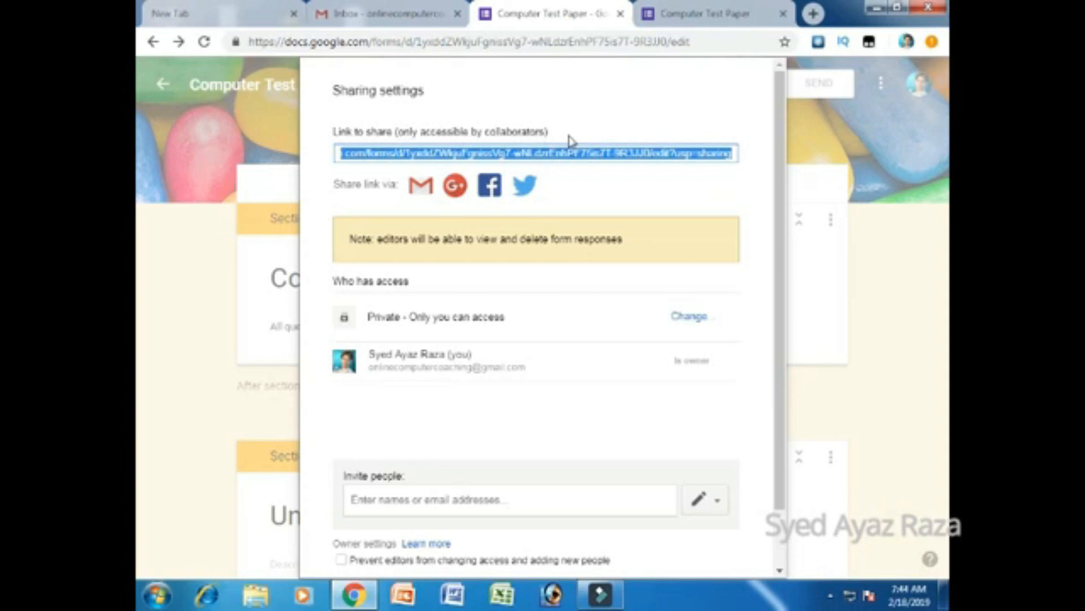
scroll(599, 305, down, 1)
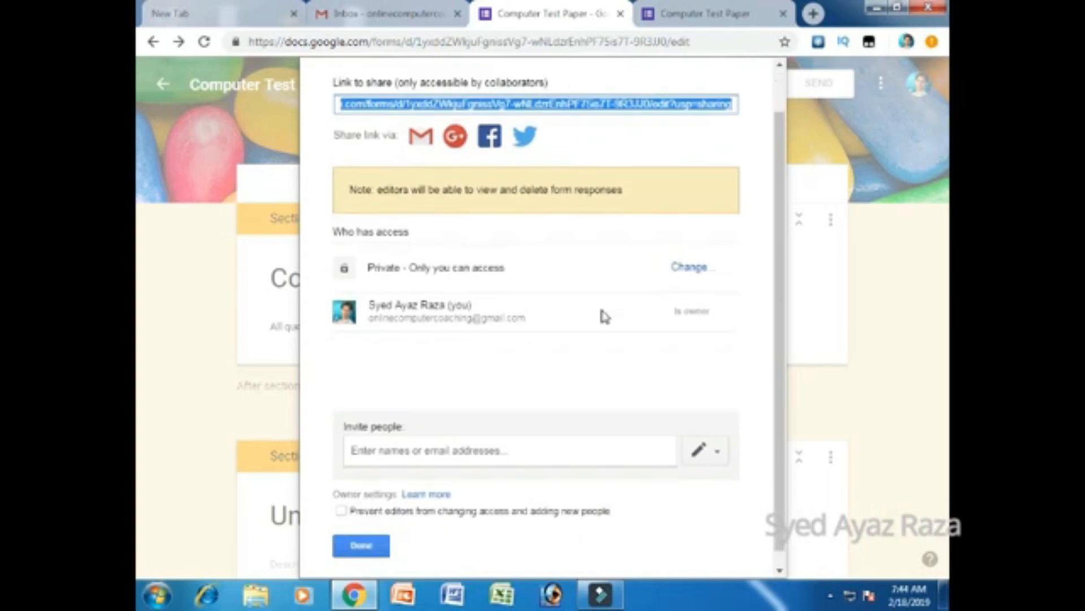
click(398, 440)
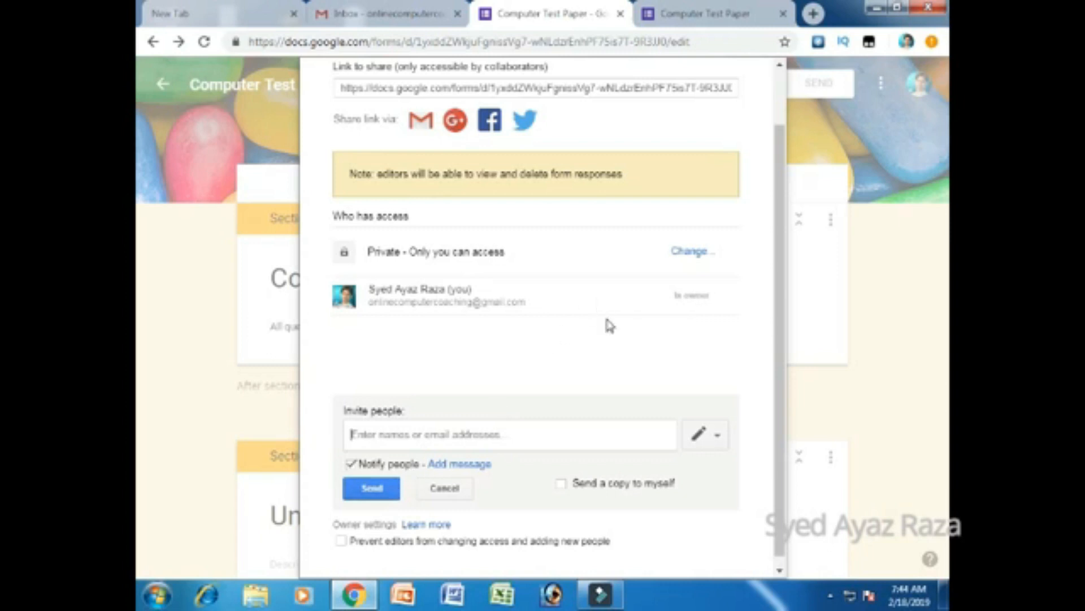
scroll(605, 317, down, 1)
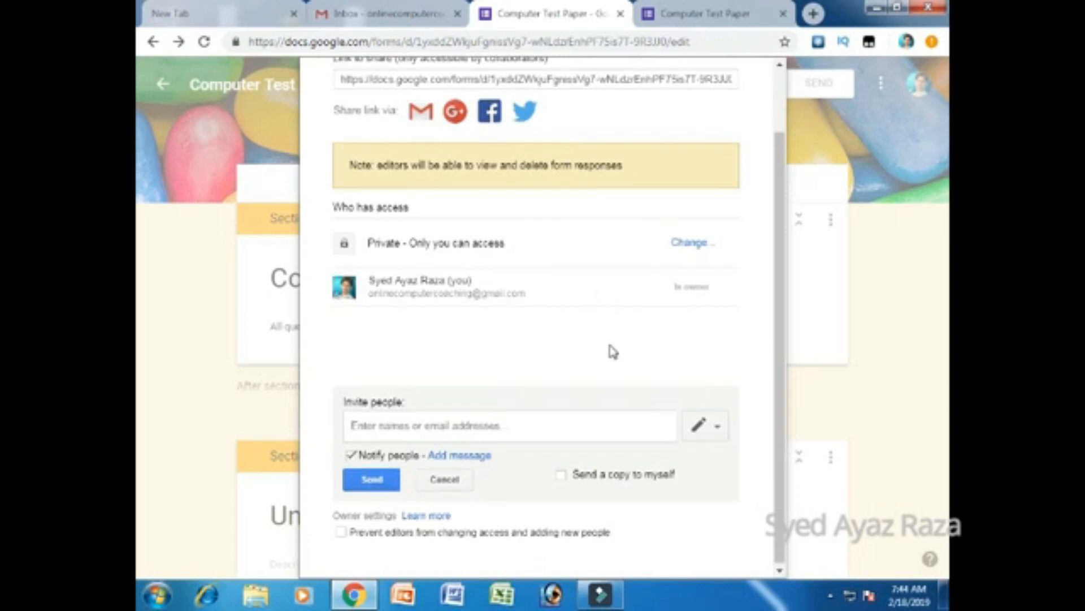
click(456, 481)
click(368, 532)
scroll(727, 414, down, 5)
scroll(728, 415, down, 7)
scroll(727, 414, up, 12)
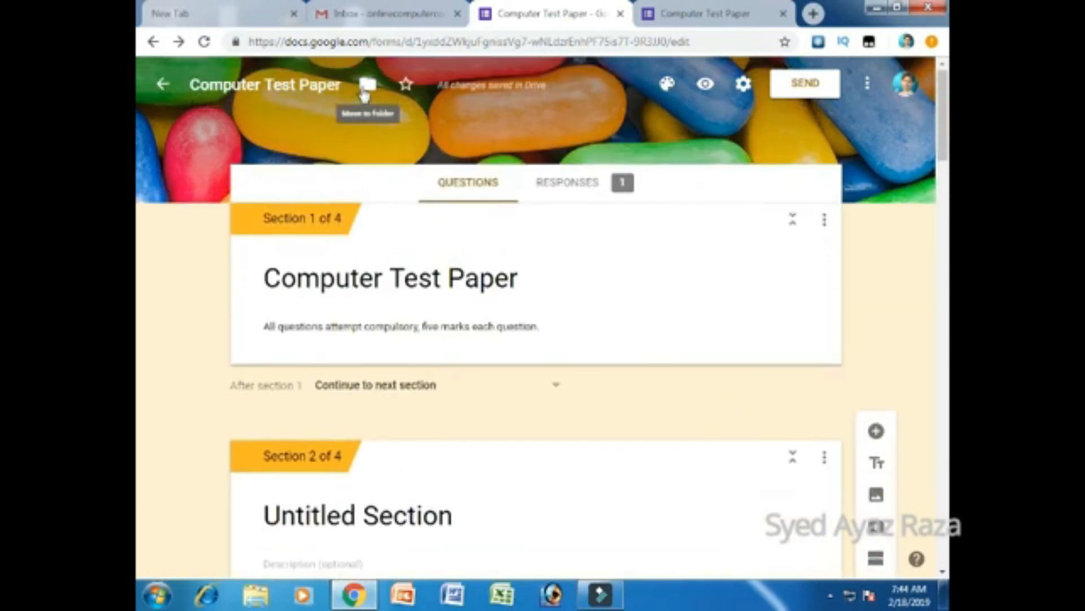
scroll(922, 261, down, 7)
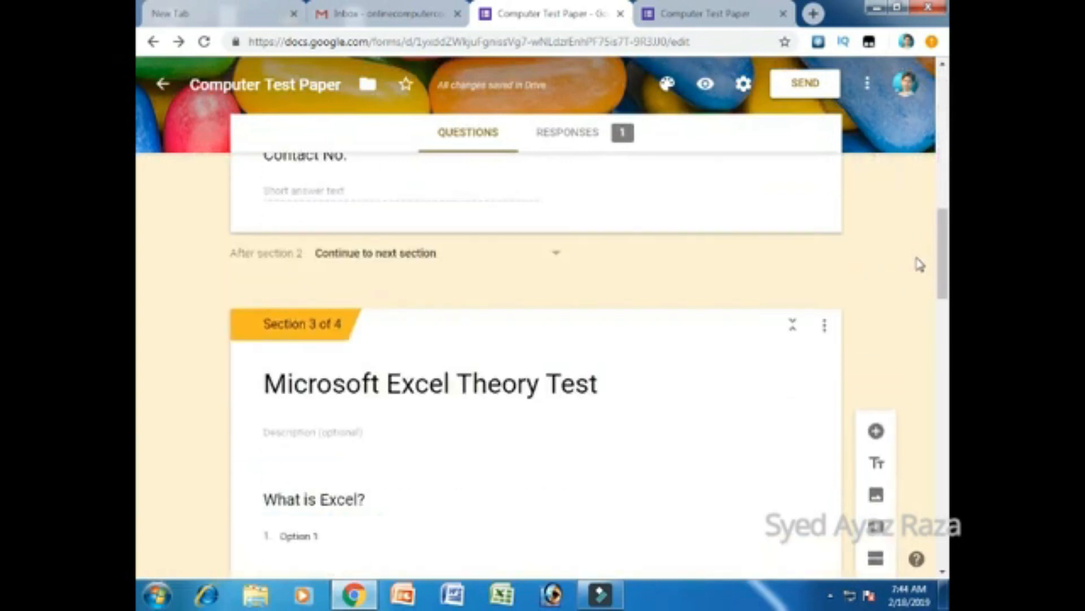
scroll(920, 264, up, 8)
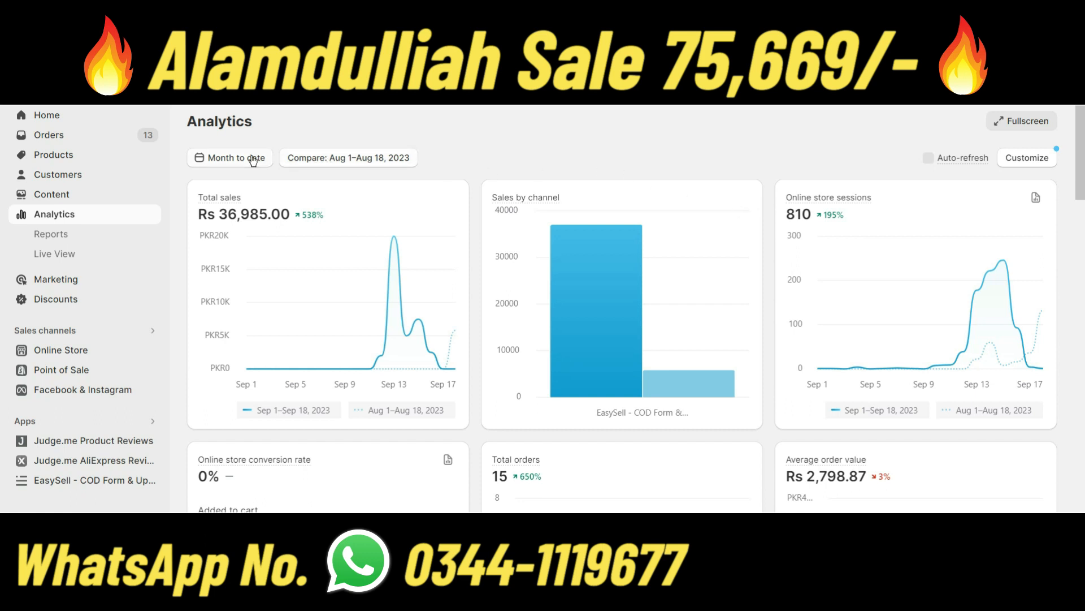
- In the Shopify store's Analytics, set the report date range to August 1 through September 18, 2023
click(201, 158)
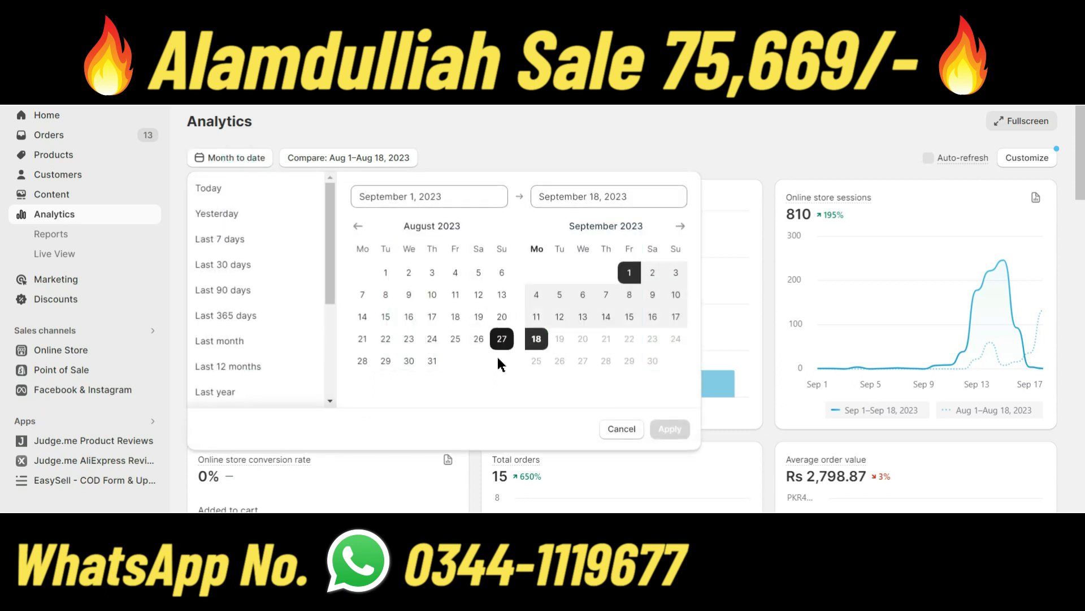
click(385, 272)
click(538, 337)
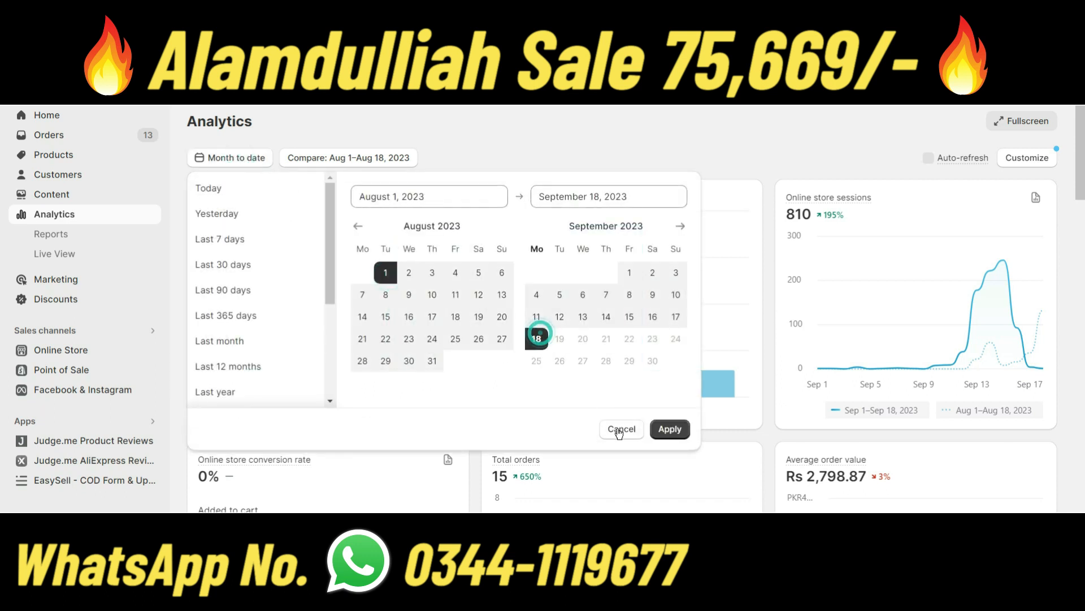
click(668, 429)
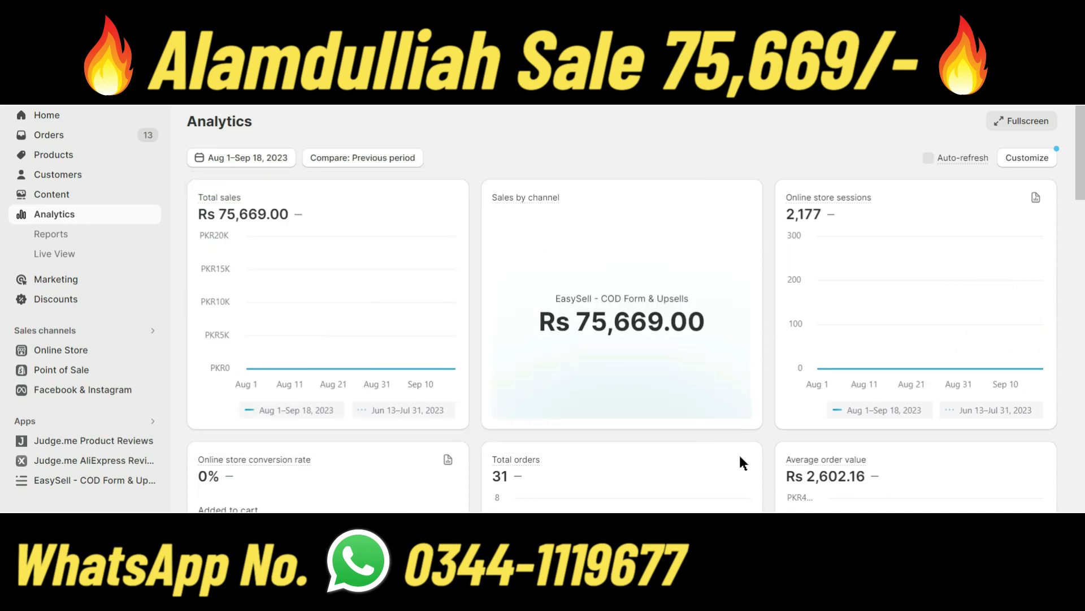